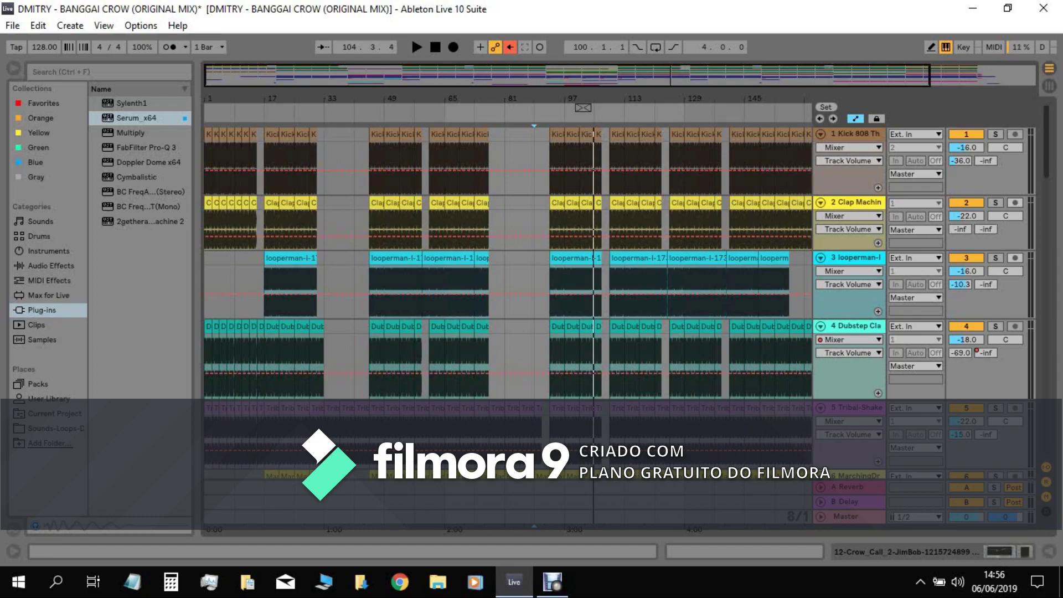
# Step: Look through the arrangement's tracks from the kick and clap down to the Serum tracks and back
pyautogui.scroll(-1, 508, 303)
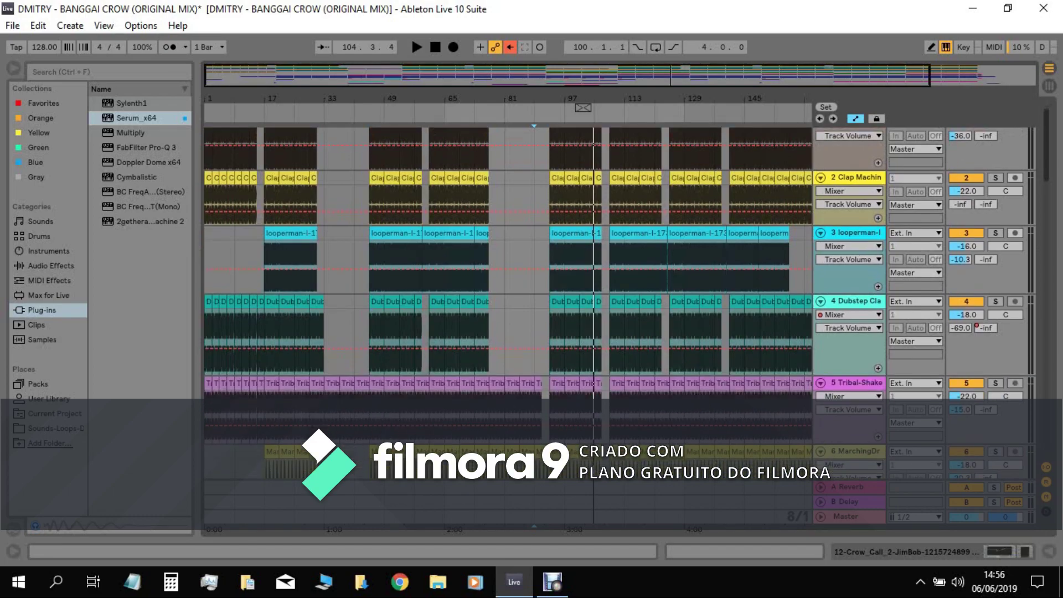
pyautogui.scroll(-1, 508, 302)
pyautogui.scroll(2, 508, 302)
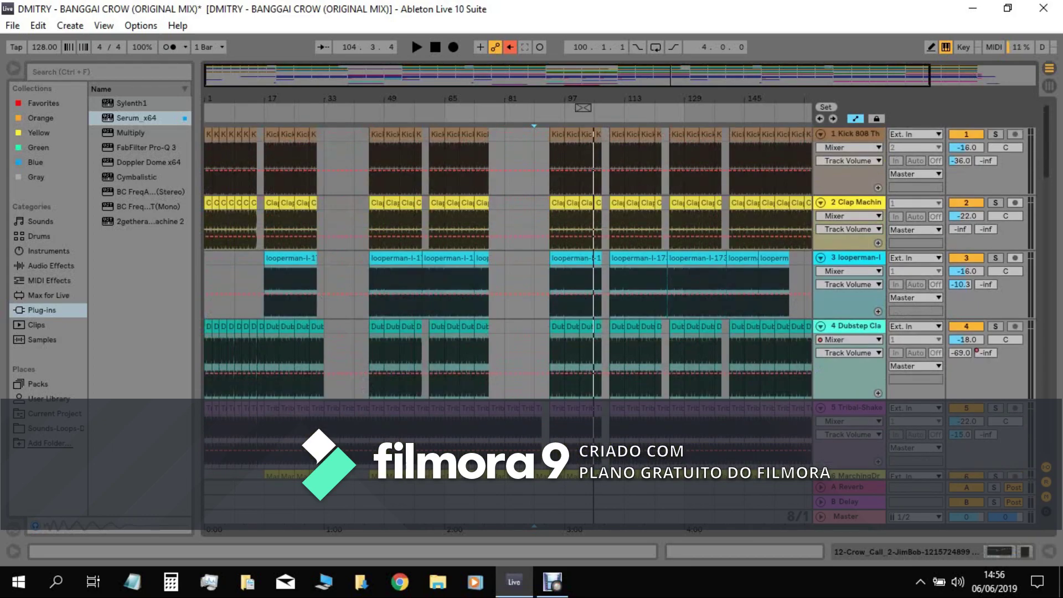
pyautogui.scroll(-20, 508, 302)
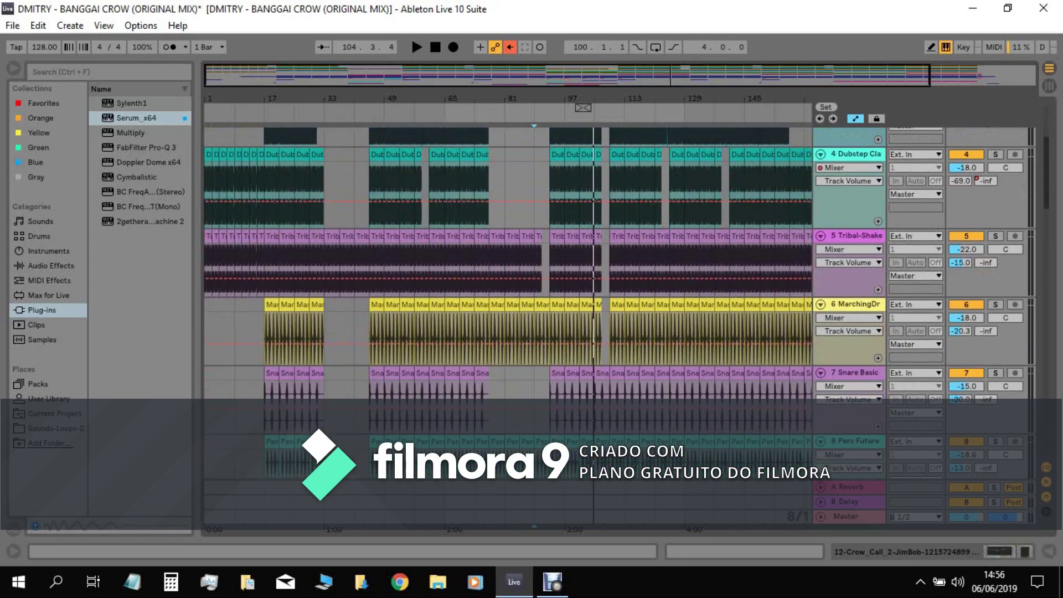
pyautogui.scroll(-20, 508, 302)
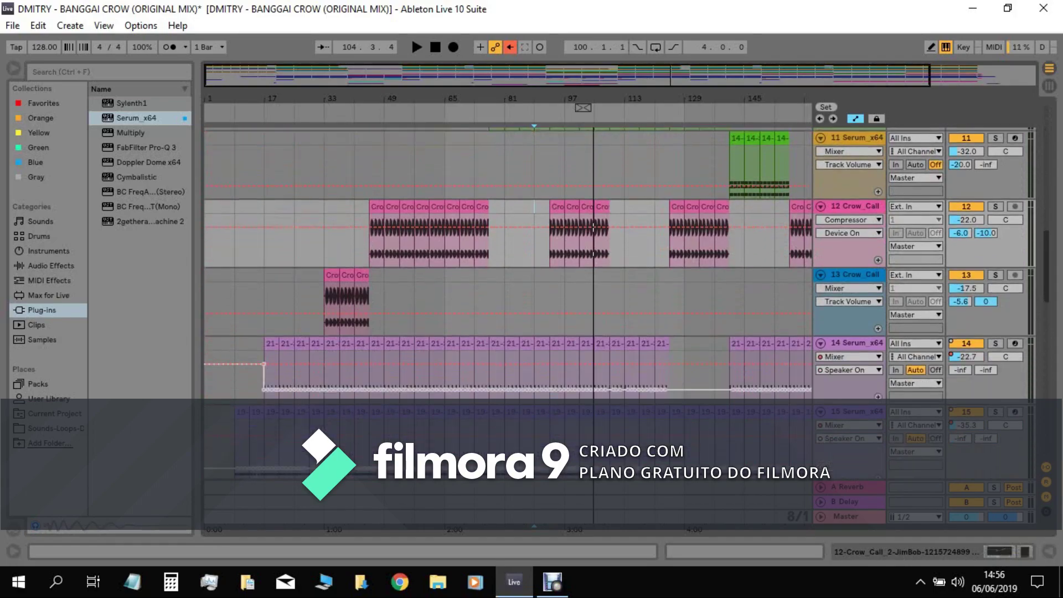
pyautogui.scroll(20, 508, 302)
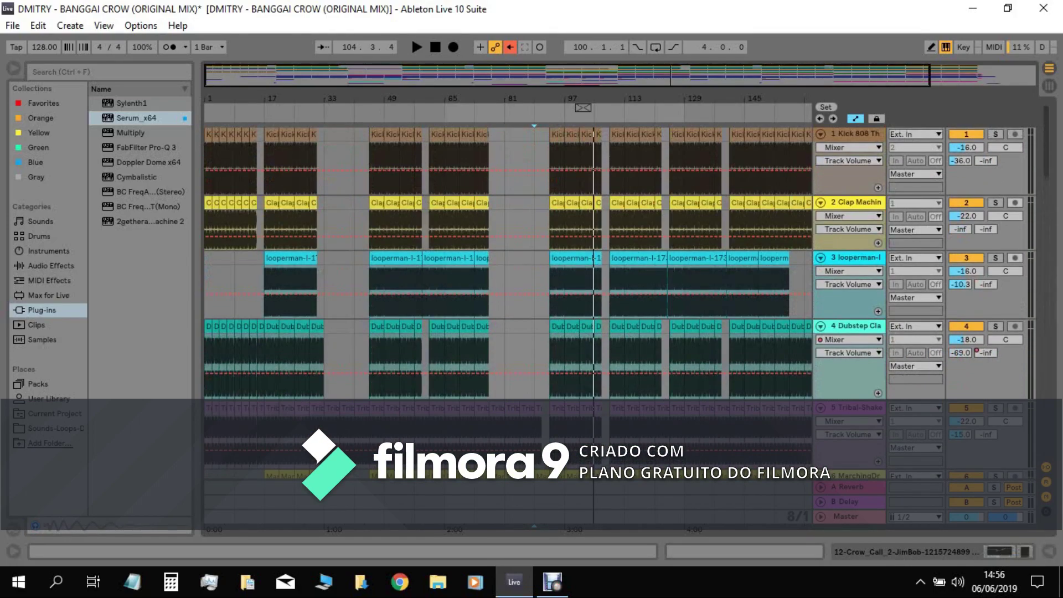
# Step: Play the arrangement from the beginning and examine the opening kick, clap and dubstep clap clips up close
pyautogui.click(435, 47)
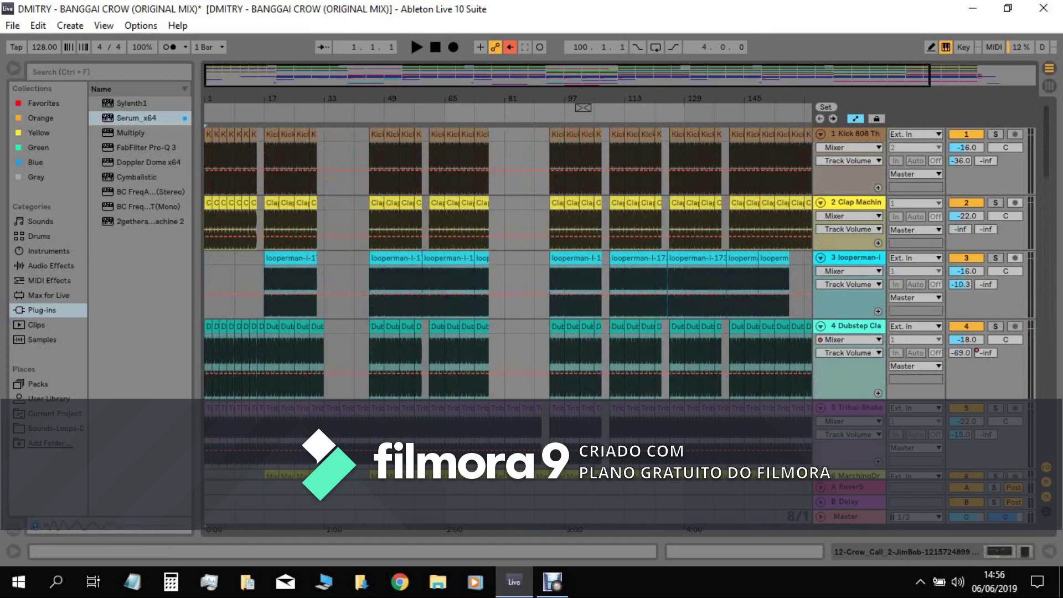
pyautogui.click(417, 47)
pyautogui.moveTo(379, 99); pyautogui.dragTo(800, 161)
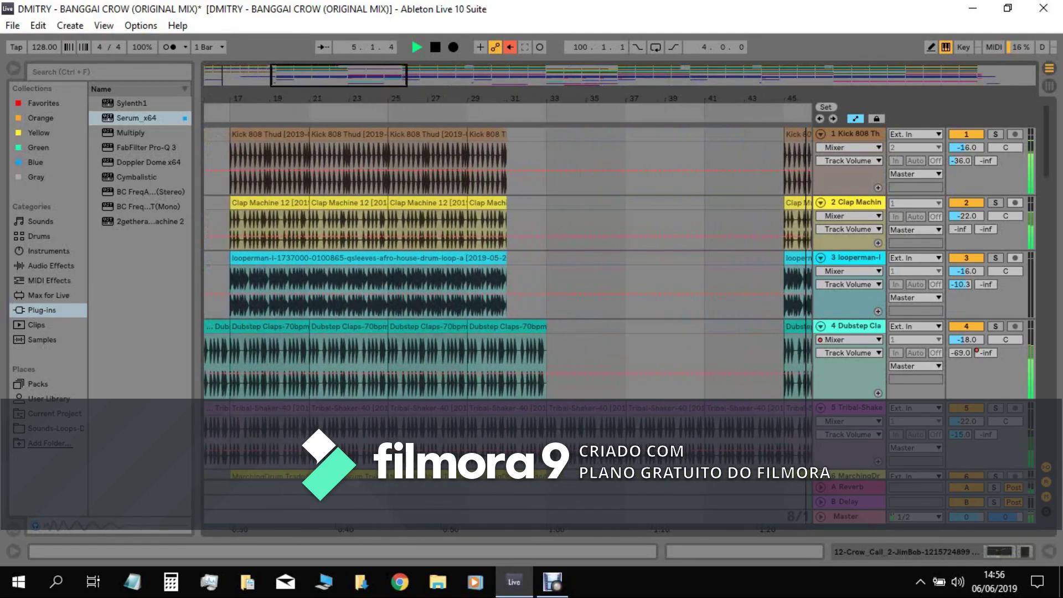
pyautogui.moveTo(784, 156); pyautogui.dragTo(411, 123)
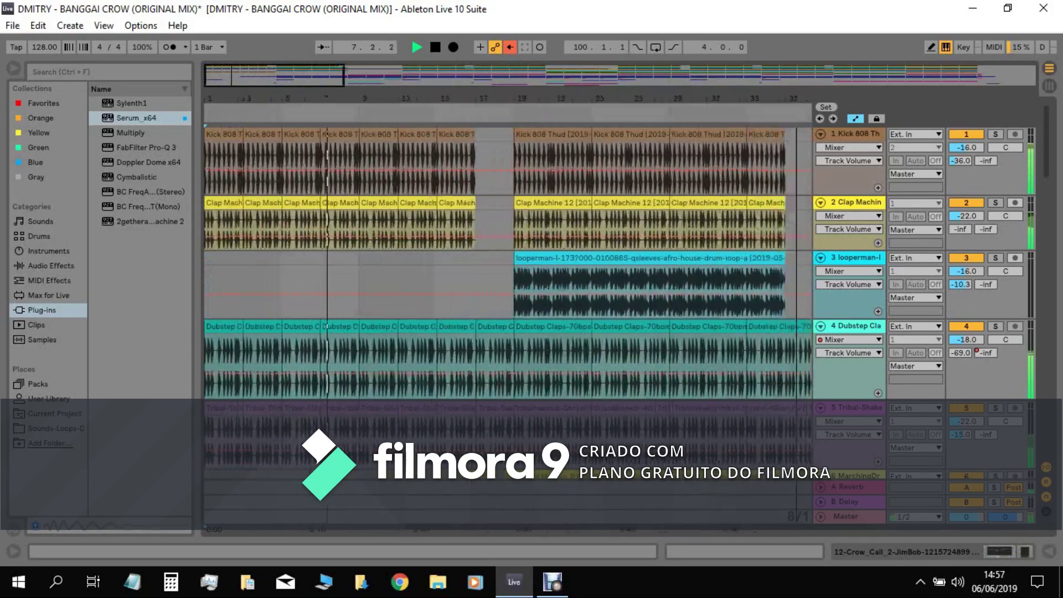
pyautogui.moveTo(636, 99); pyautogui.dragTo(811, 144)
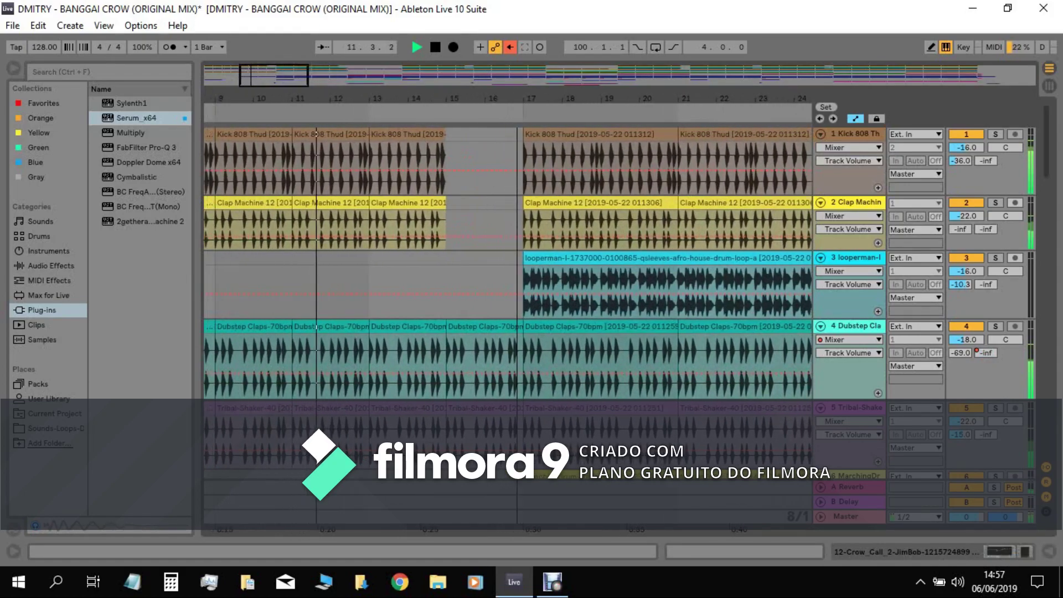
pyautogui.moveTo(386, 99); pyautogui.dragTo(339, 75)
# Step: Examine the percussion clips that enter at bar 17 during playback, from marching drum to DPFX percussion, and stop playback
pyautogui.scroll(-6, 498, 265)
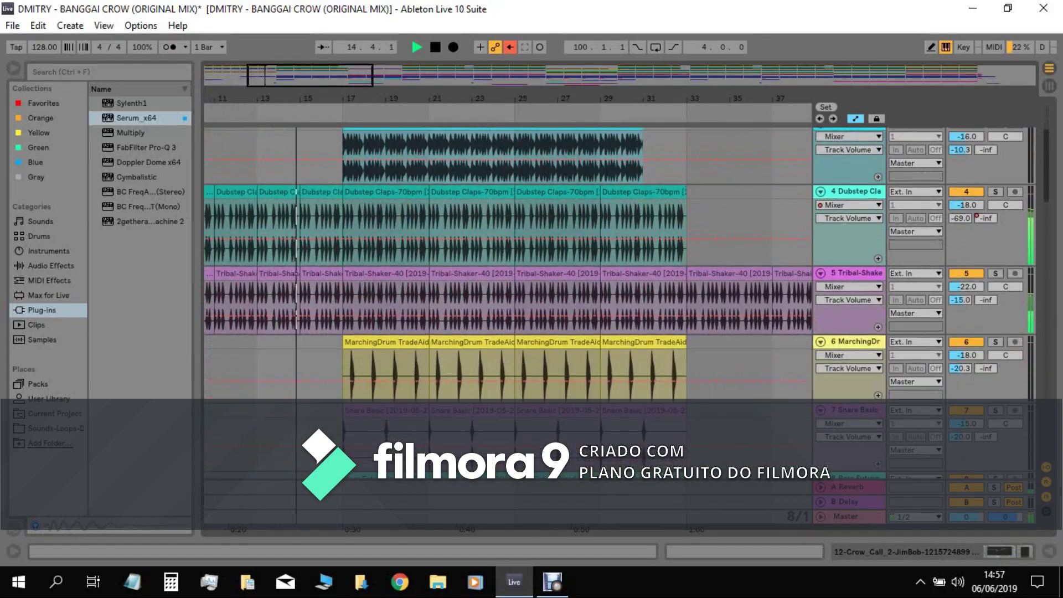
pyautogui.scroll(-4, 498, 266)
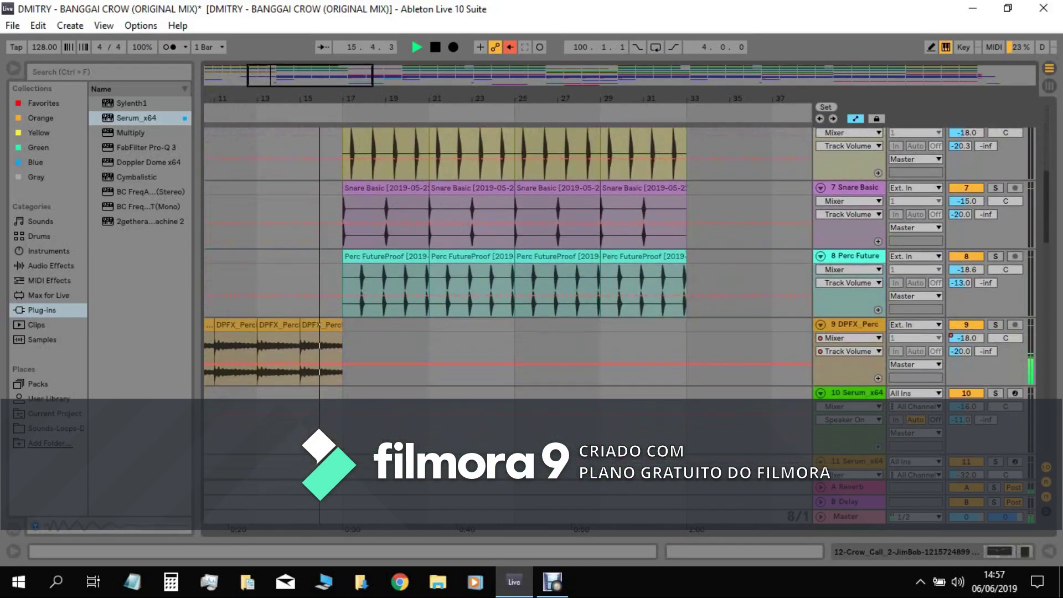
pyautogui.scroll(8, 498, 265)
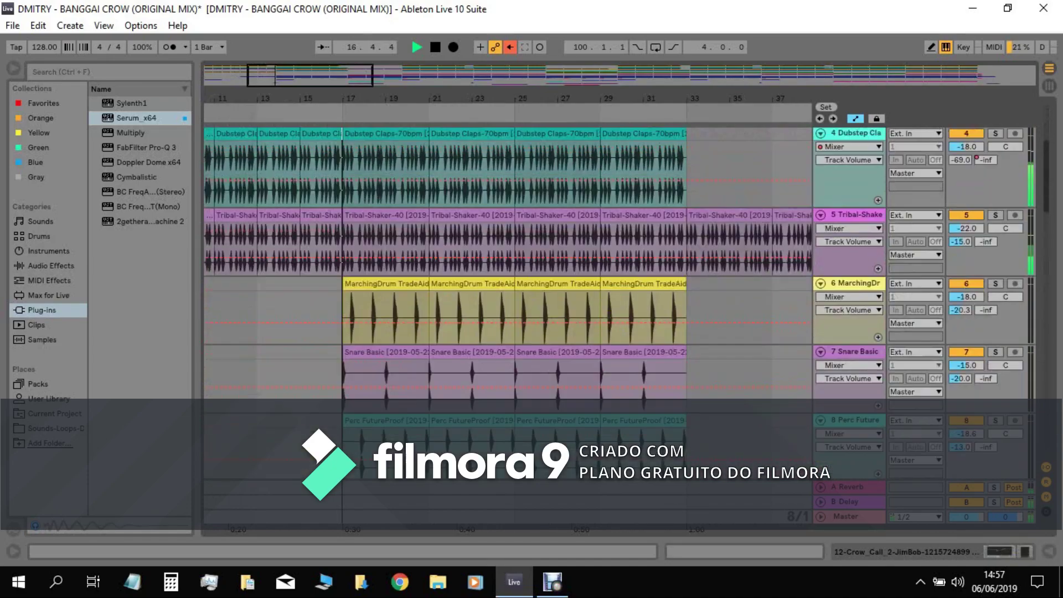
pyautogui.scroll(1, 498, 266)
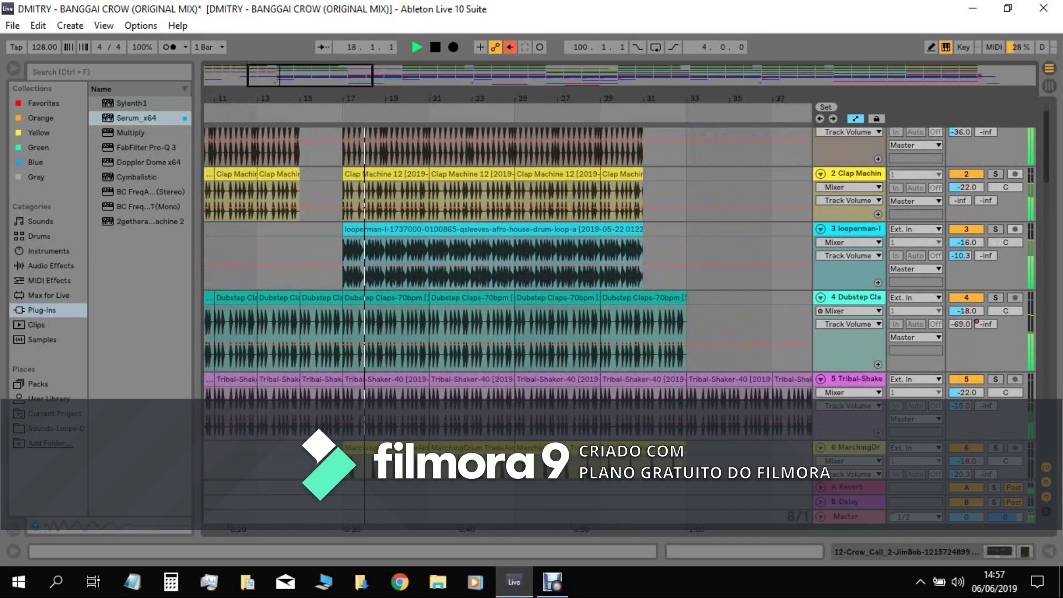
pyautogui.moveTo(757, 99); pyautogui.dragTo(648, 102)
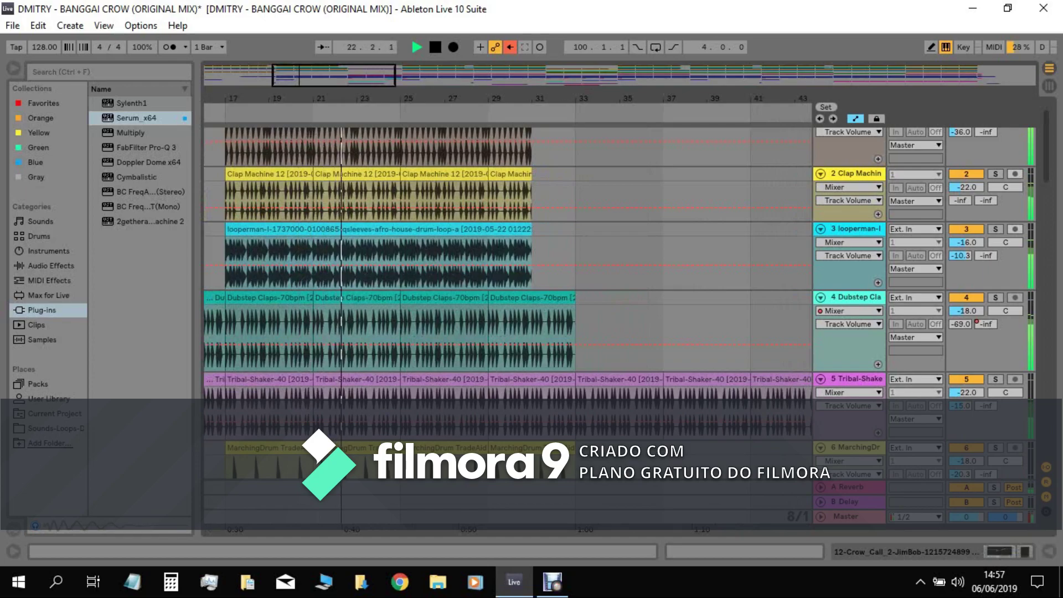
pyautogui.press('space')
pyautogui.scroll(1, 508, 249)
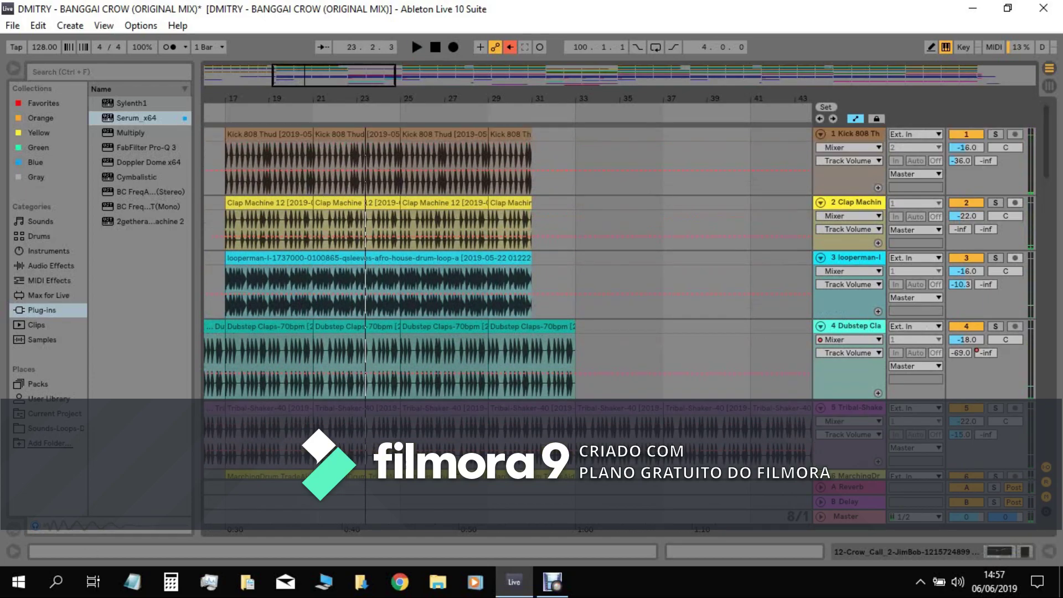
# Step: Select in turn the bar 17 clips on the kick, clap, looperman, dubstep clap and tribal shaker tracks to inspect them
pyautogui.moveTo(760, 99)
pyautogui.mouseDown()
pyautogui.moveTo(759, 52)
pyautogui.moveTo(760, 85)
pyautogui.mouseUp()
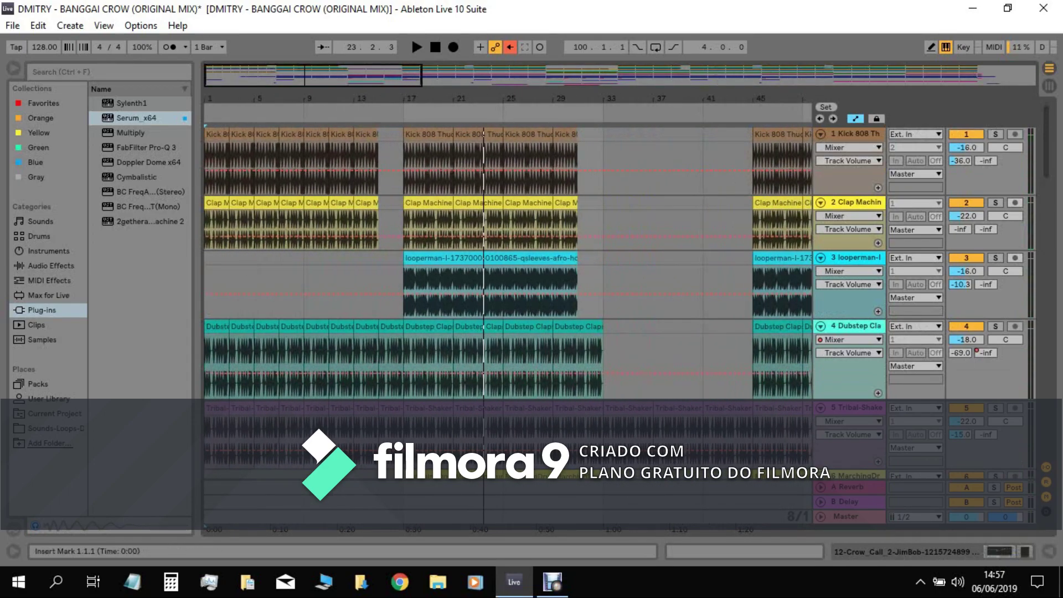
pyautogui.click(429, 135)
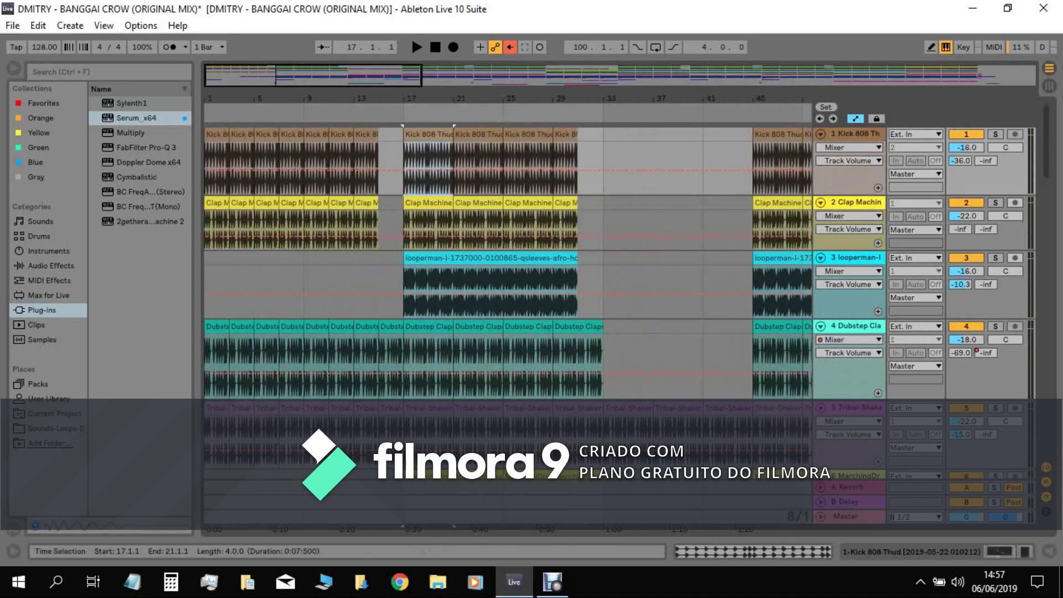
pyautogui.click(429, 202)
pyautogui.click(482, 258)
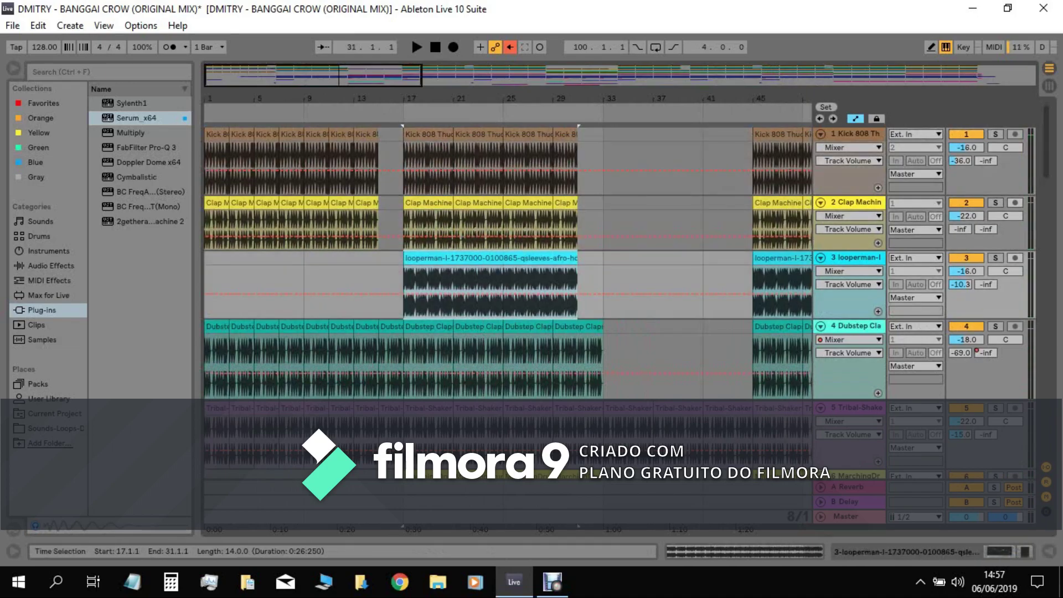
pyautogui.click(428, 326)
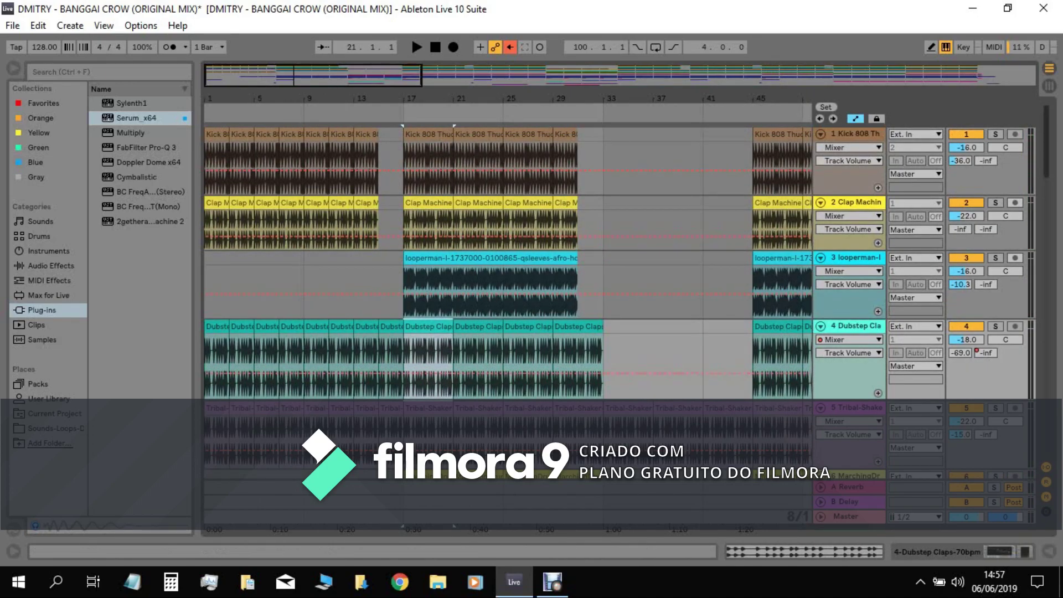
pyautogui.scroll(-3, 429, 326)
pyautogui.scroll(-3, 428, 266)
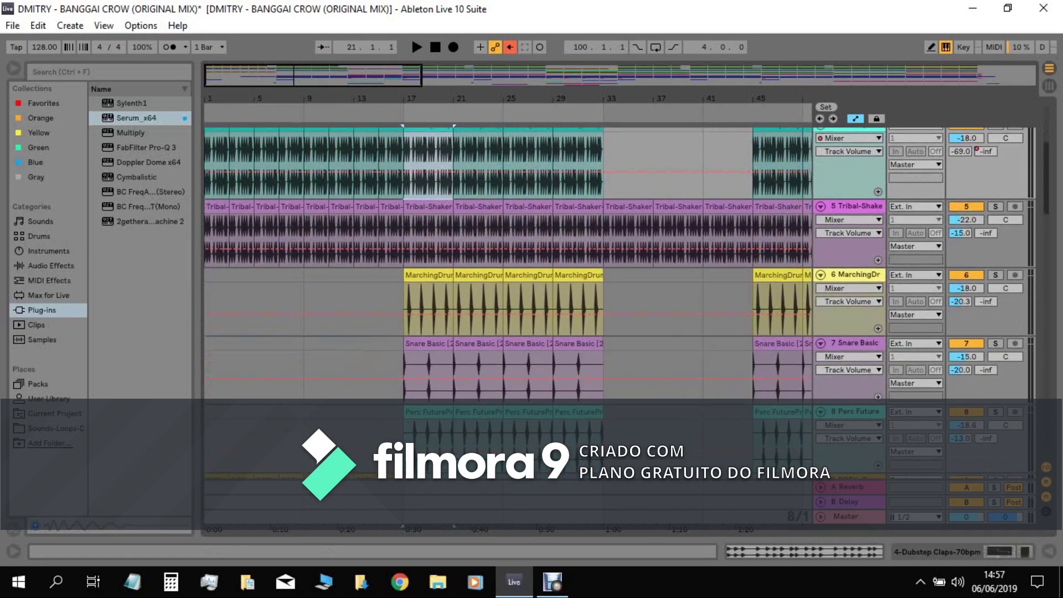
pyautogui.click(428, 177)
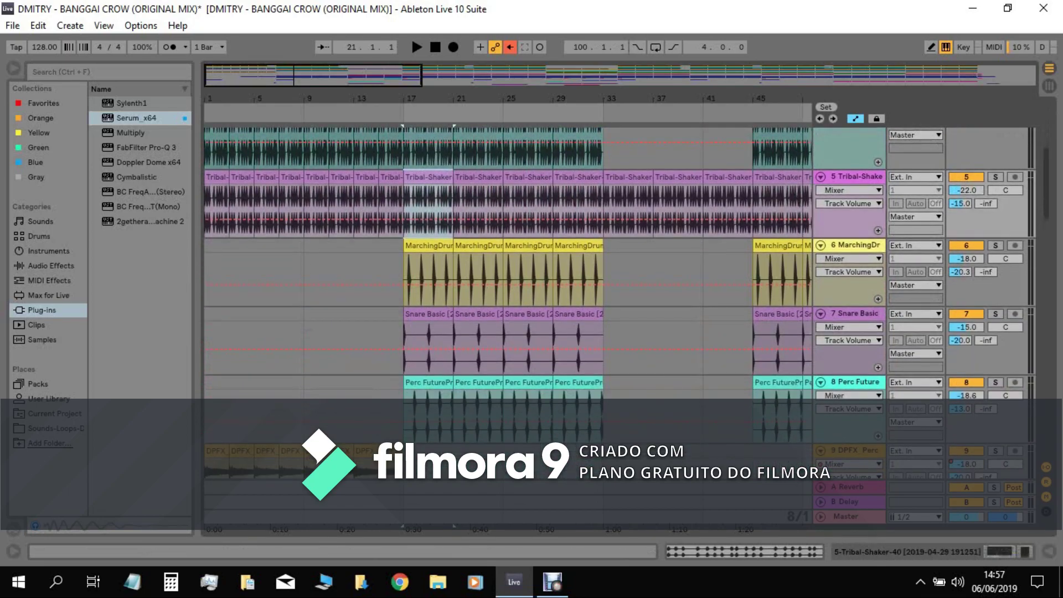
pyautogui.scroll(-2, 498, 266)
pyautogui.scroll(7, 498, 266)
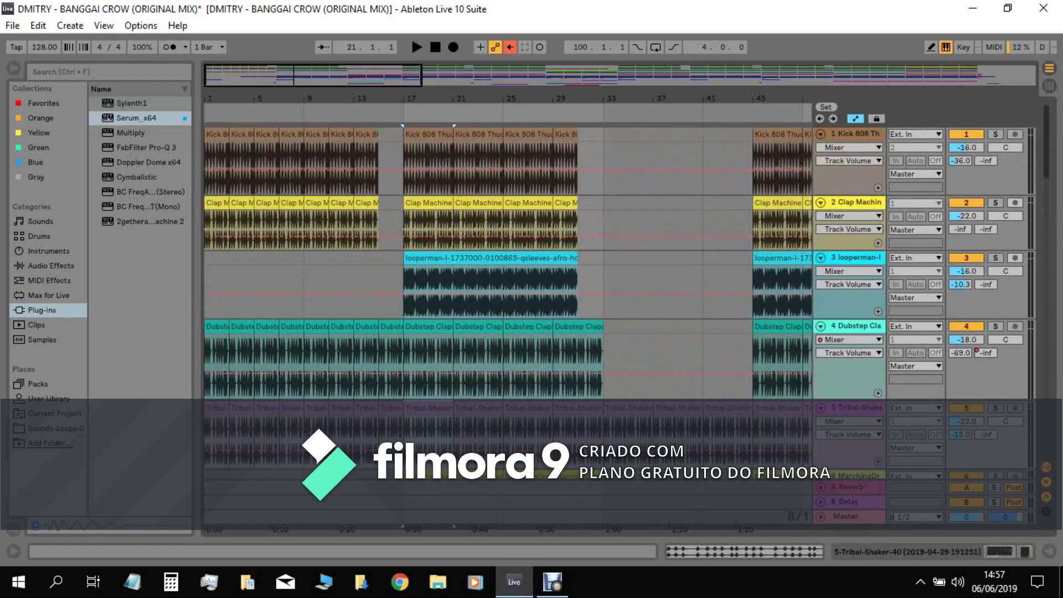
# Step: Show more of the arrangement and audition several kick samples from the Drums category, including E-Kick 4.aif
pyautogui.press('-')
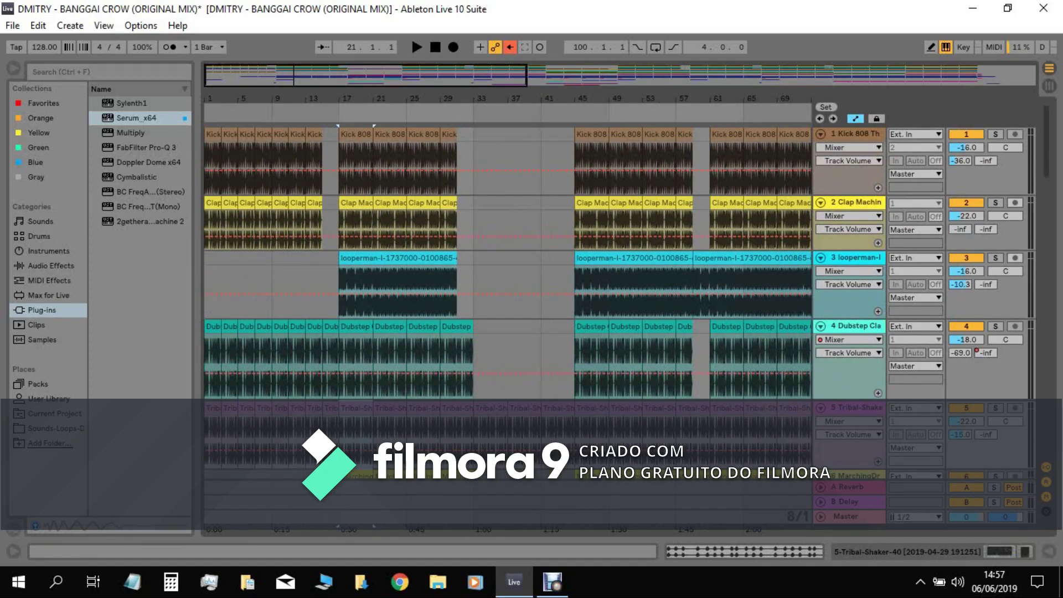
pyautogui.press('-')
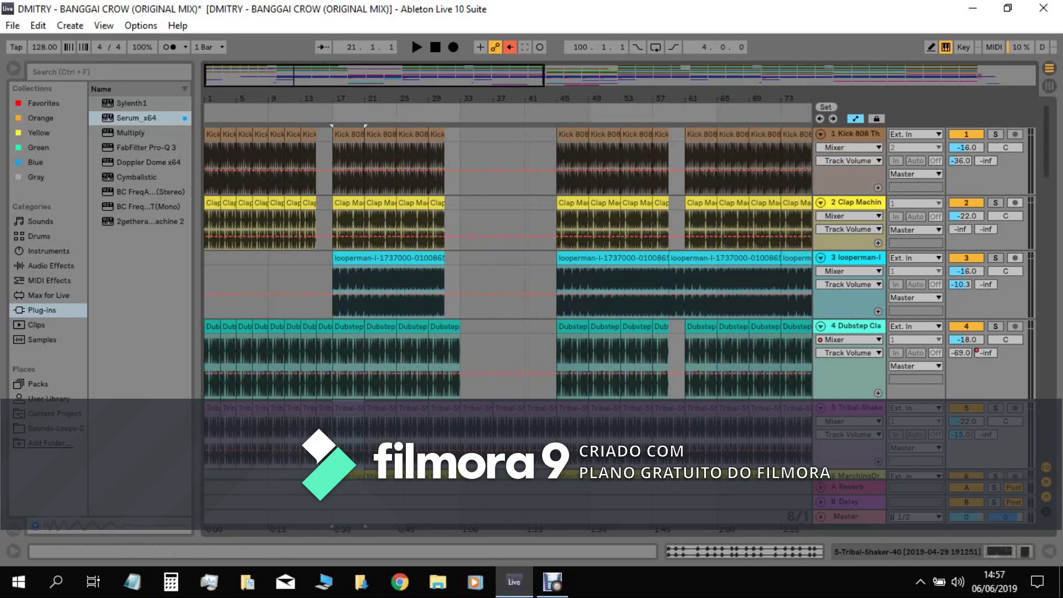
pyautogui.click(39, 237)
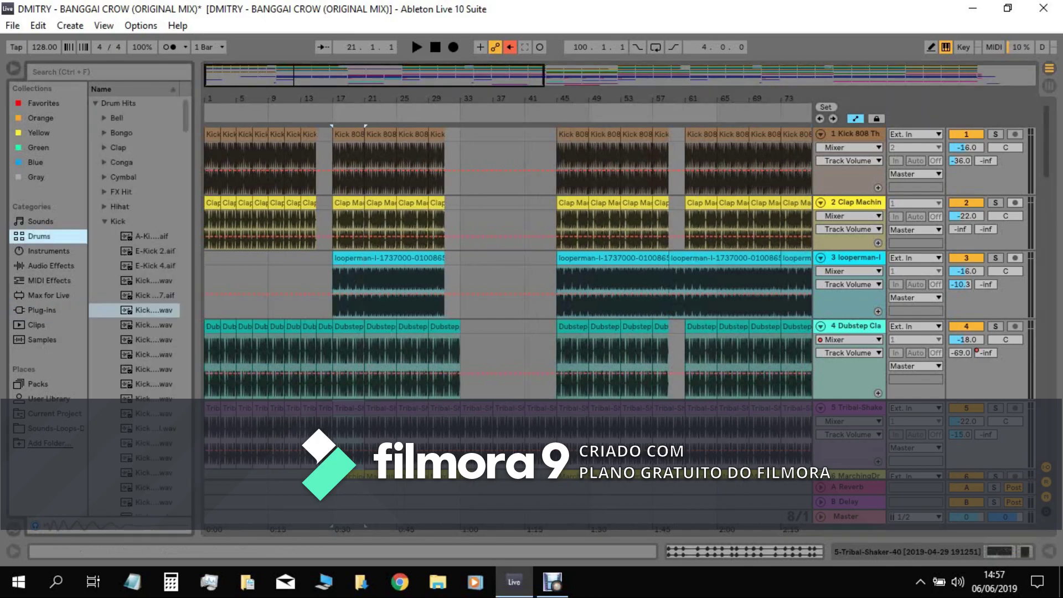
pyautogui.click(155, 266)
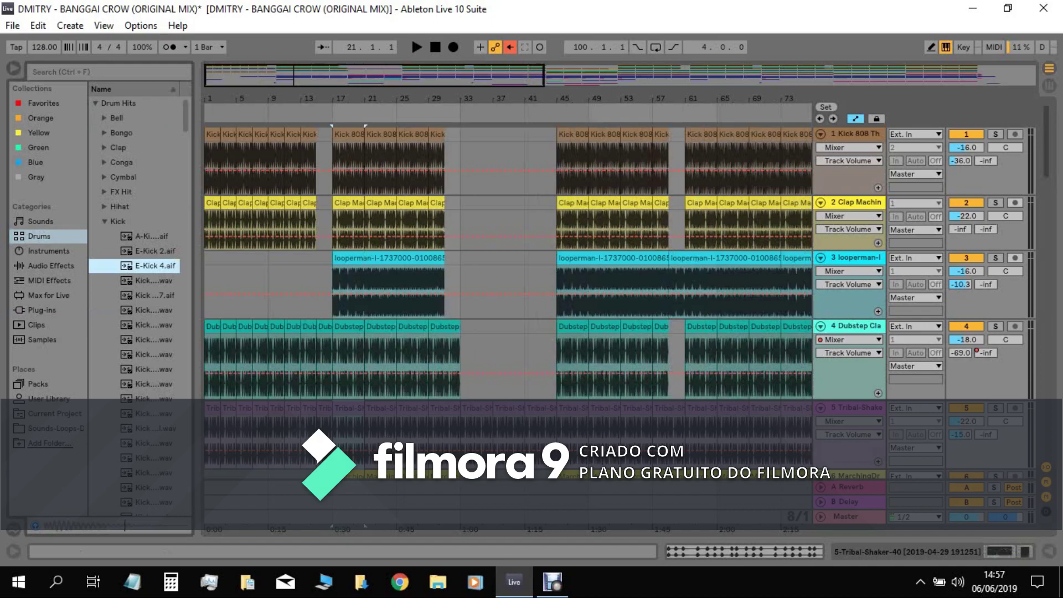
pyautogui.click(153, 369)
pyautogui.click(154, 413)
pyautogui.click(154, 369)
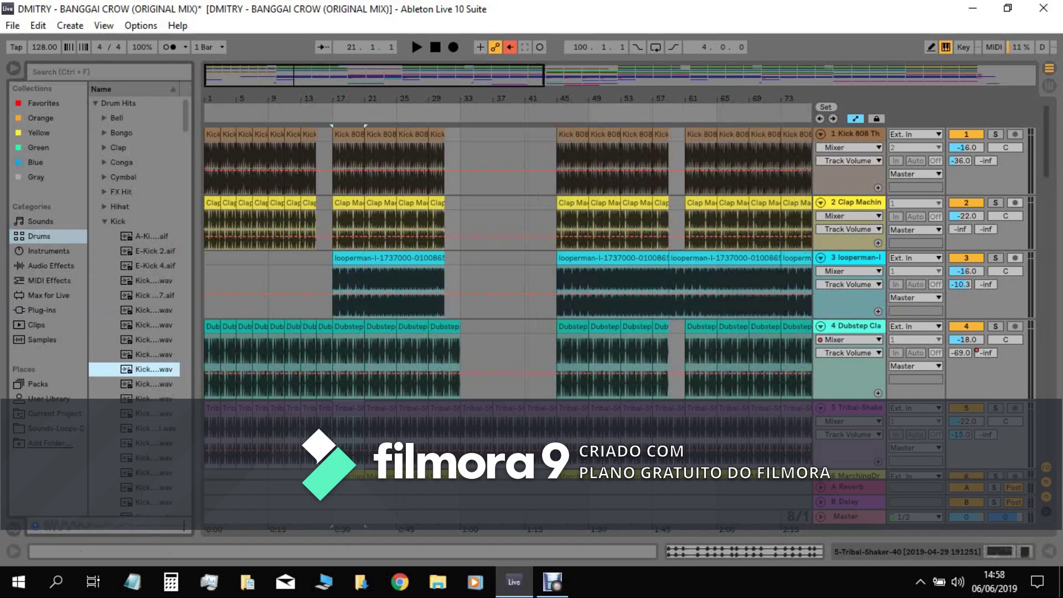
pyautogui.click(153, 458)
# Step: Expand the Clap group in Drum Hits, audition several clap samples, and collapse the group
pyautogui.click(104, 147)
pyautogui.click(154, 192)
pyautogui.click(153, 280)
pyautogui.click(154, 369)
pyautogui.click(154, 340)
pyautogui.click(154, 236)
pyautogui.click(153, 399)
pyautogui.click(104, 148)
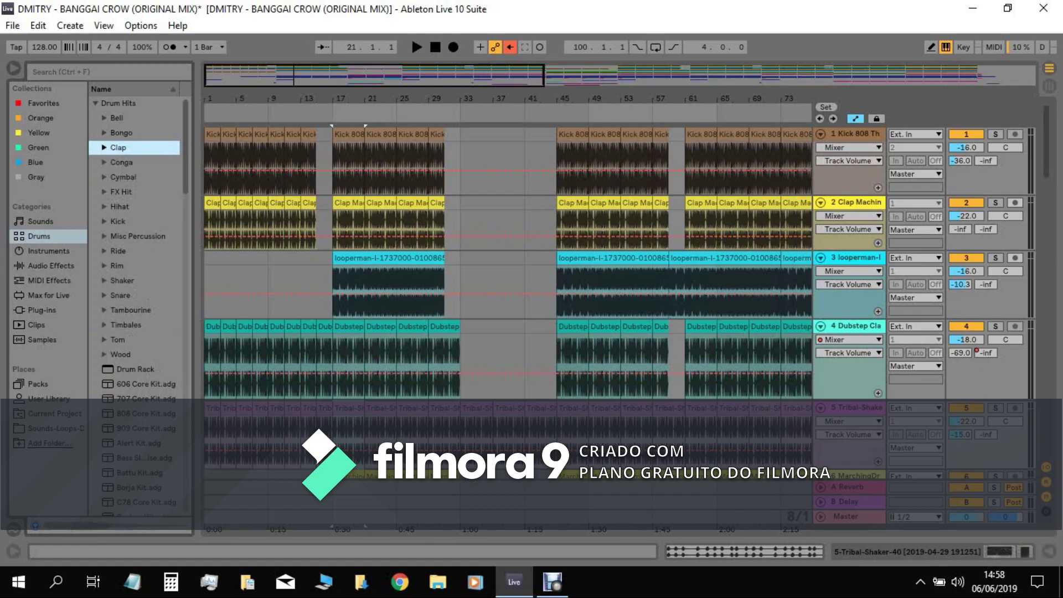
# Step: Fit the whole arrangement in view and look through the drum kit presets listed below the Wood group
pyautogui.moveTo(407, 76); pyautogui.dragTo(568, 73)
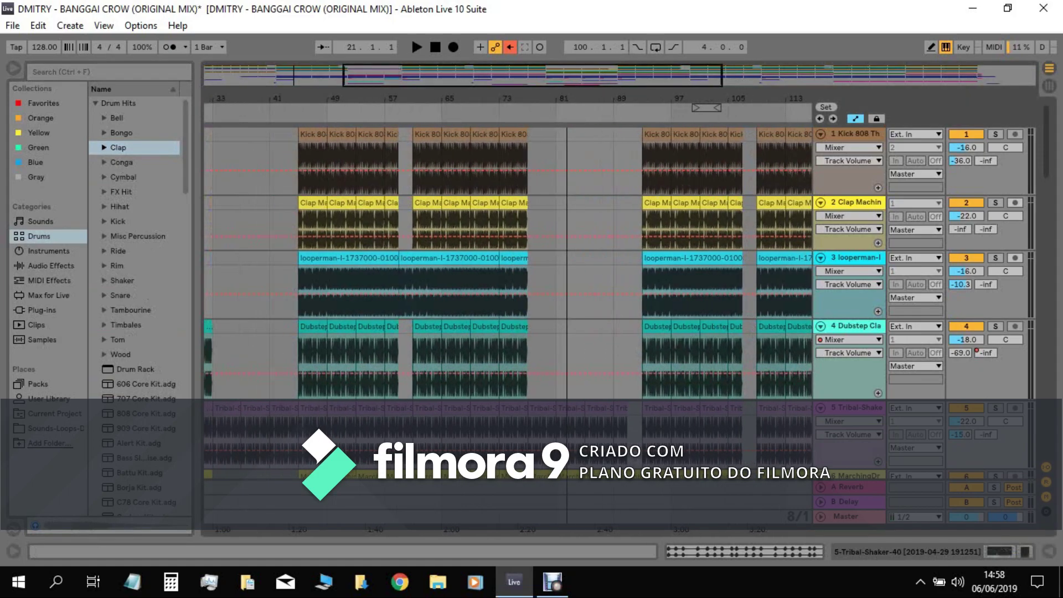
pyautogui.moveTo(483, 76); pyautogui.dragTo(498, 38)
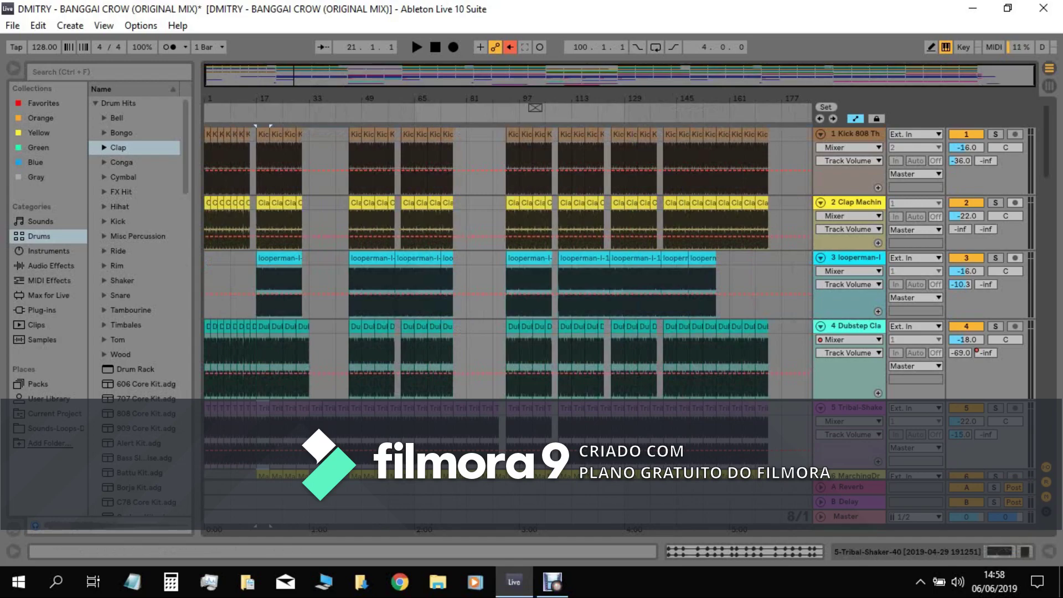
pyautogui.click(121, 354)
pyautogui.scroll(-5, 136, 310)
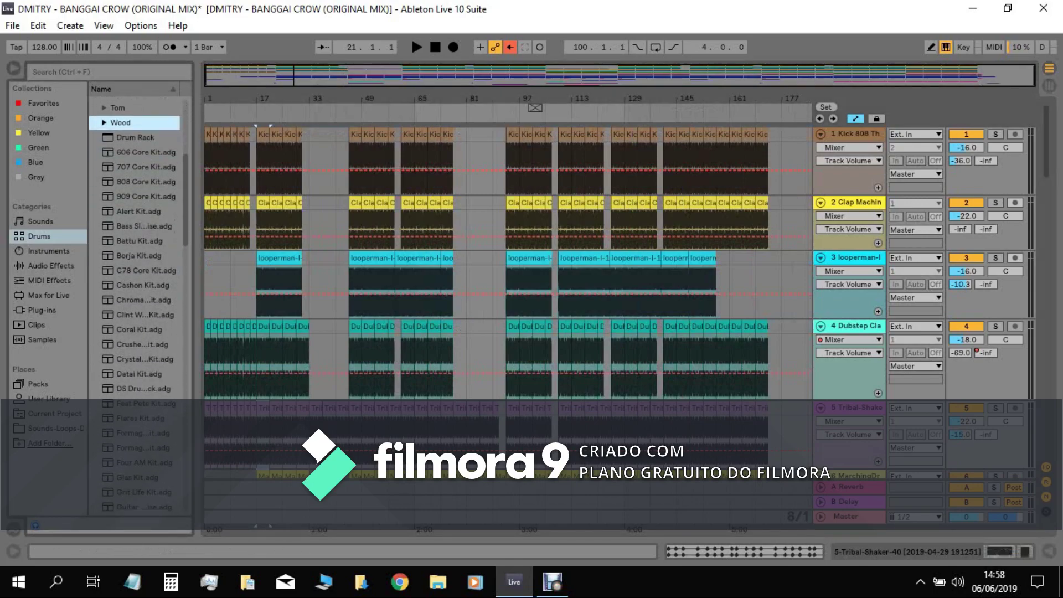
pyautogui.scroll(5, 135, 309)
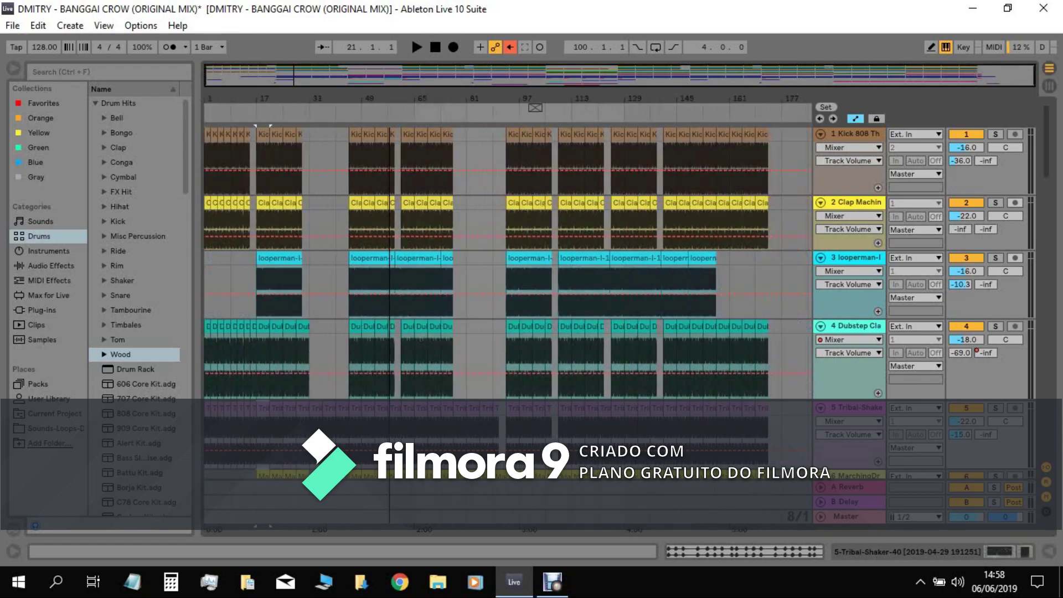
# Step: Examine the lower tracks across the full song, from the marching drum to the Crow Call, Serum and looperman tracks
pyautogui.scroll(-10, 507, 266)
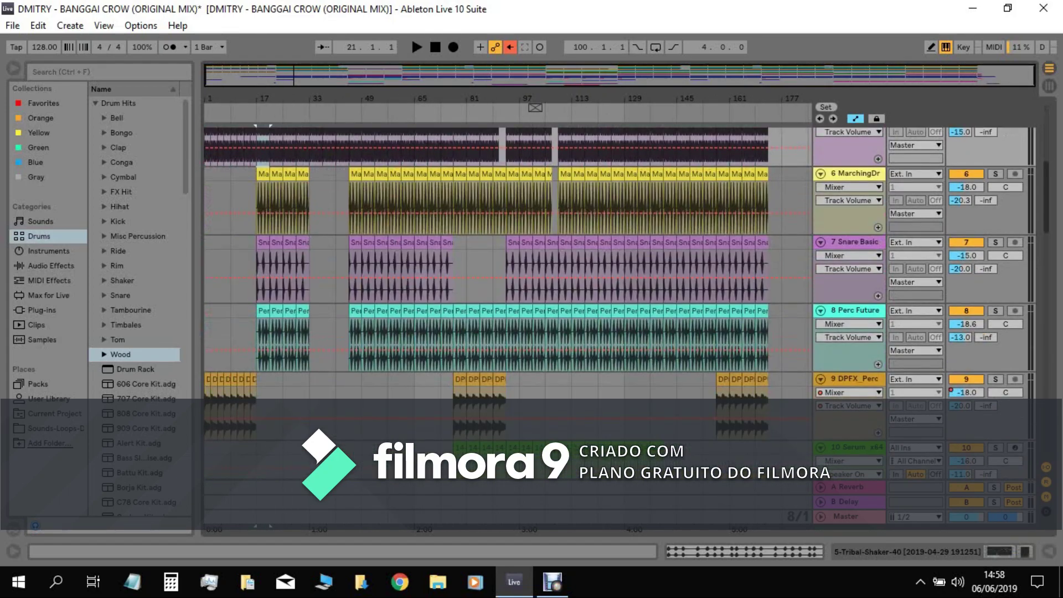
pyautogui.scroll(-1, 507, 265)
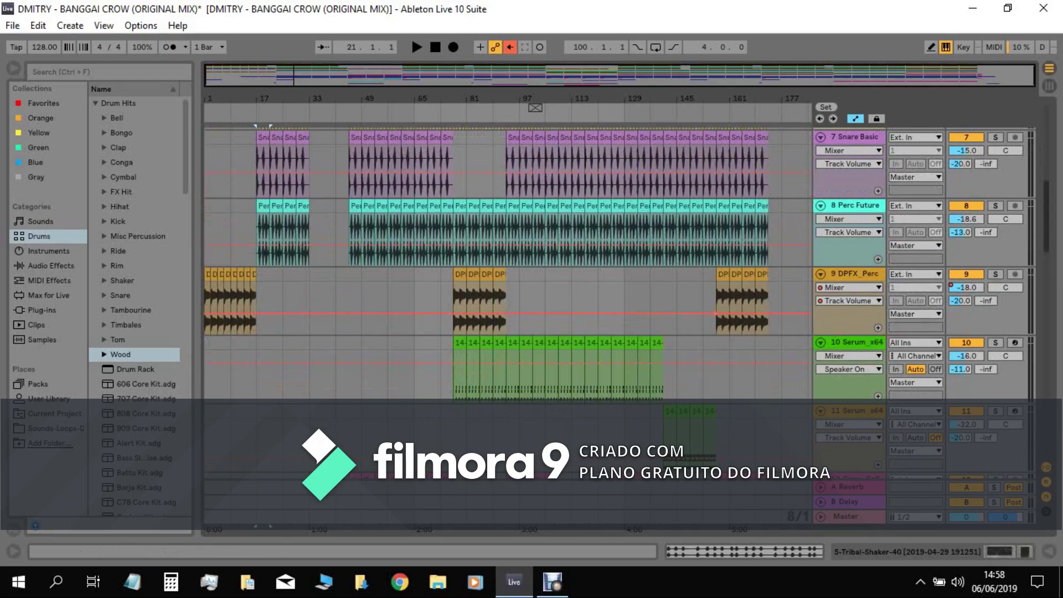
pyautogui.scroll(-12, 506, 266)
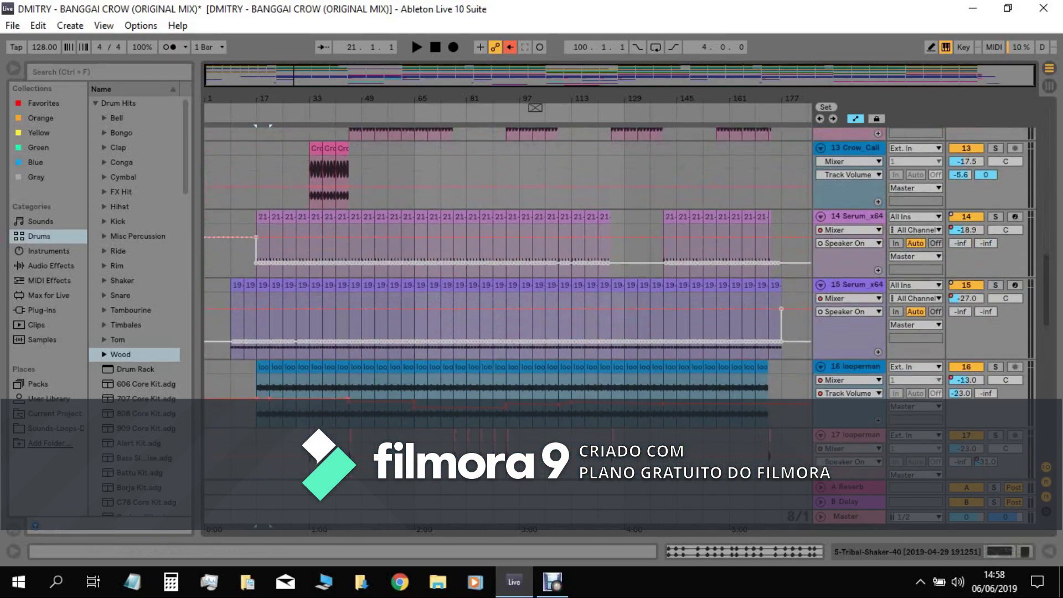
# Step: Examine the remaining tracks from 15 Serum down to 26 Serum, and the drum and percussion tracks from the first one down
pyautogui.scroll(-4, 507, 266)
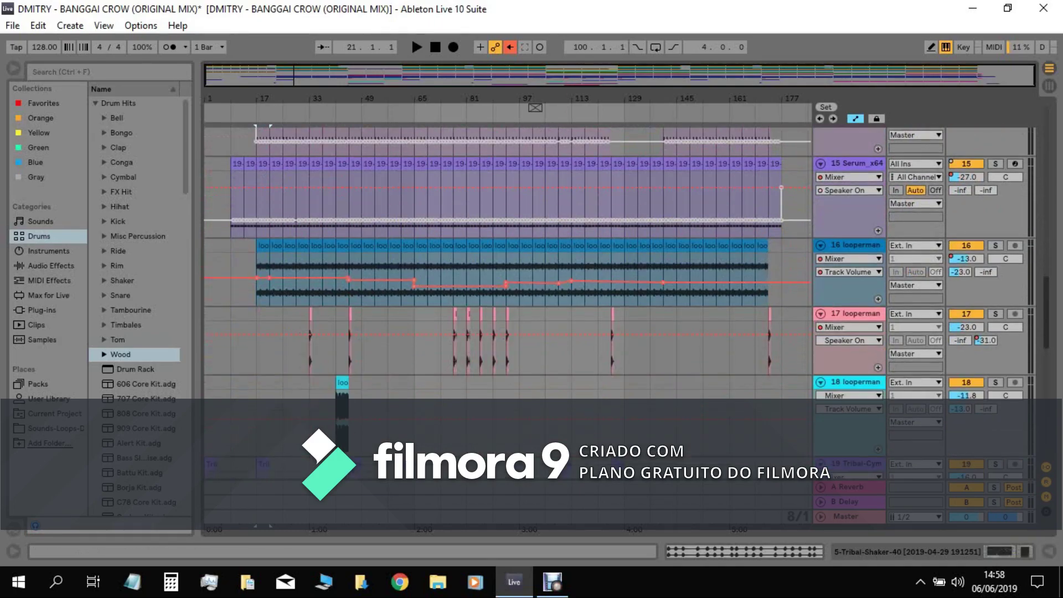
pyautogui.moveTo(419, 98)
pyautogui.mouseDown()
pyautogui.moveTo(419, 139)
pyautogui.moveTo(719, 138)
pyautogui.moveTo(625, 138)
pyautogui.moveTo(424, 99)
pyautogui.mouseUp()
pyautogui.scroll(-3, 424, 266)
pyautogui.scroll(-10, 506, 265)
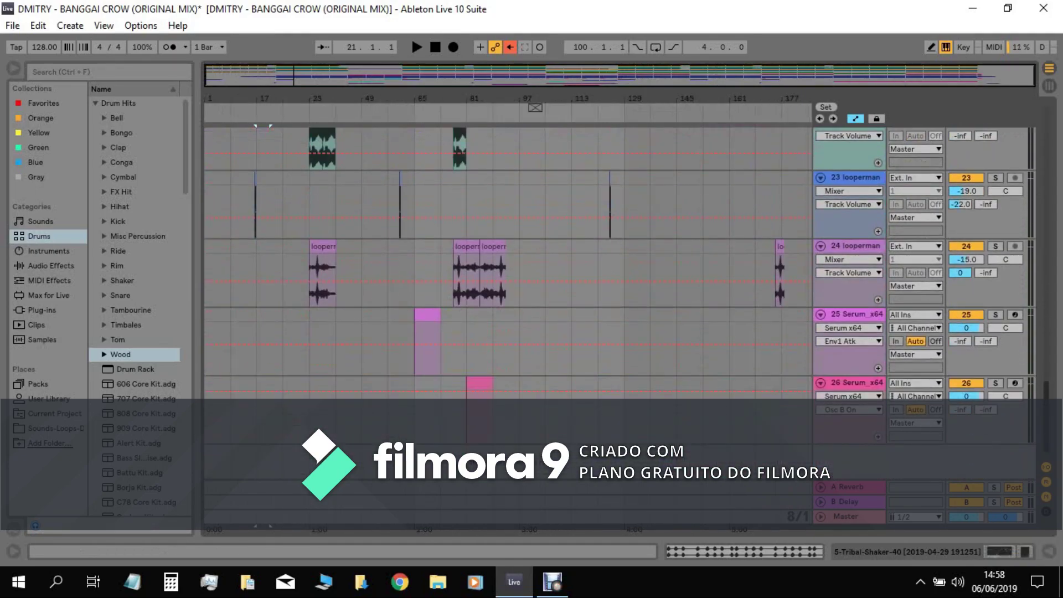
pyautogui.scroll(20, 507, 266)
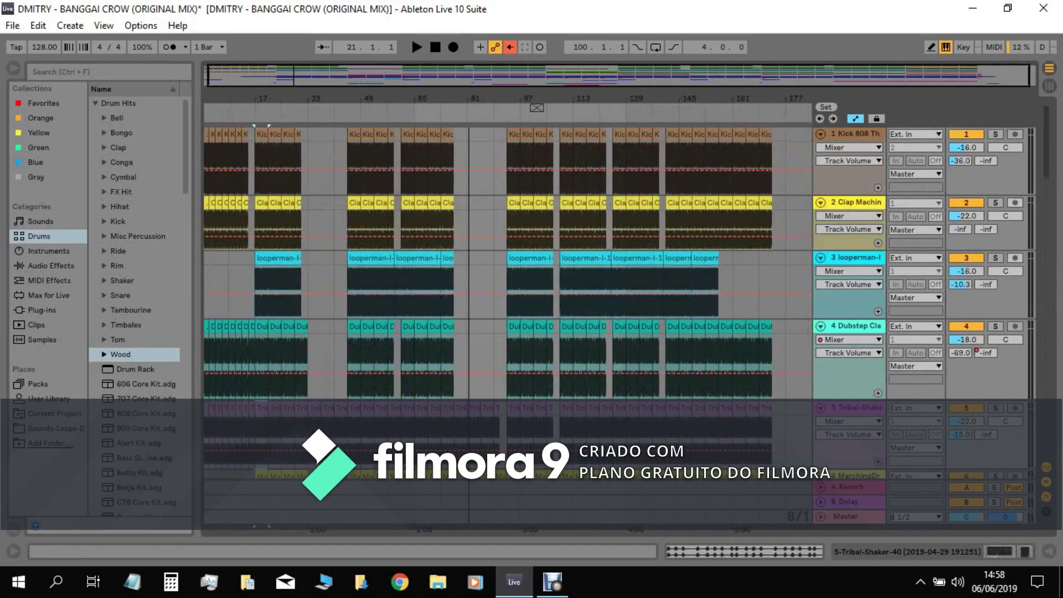
pyautogui.moveTo(506, 98); pyautogui.dragTo(571, 108)
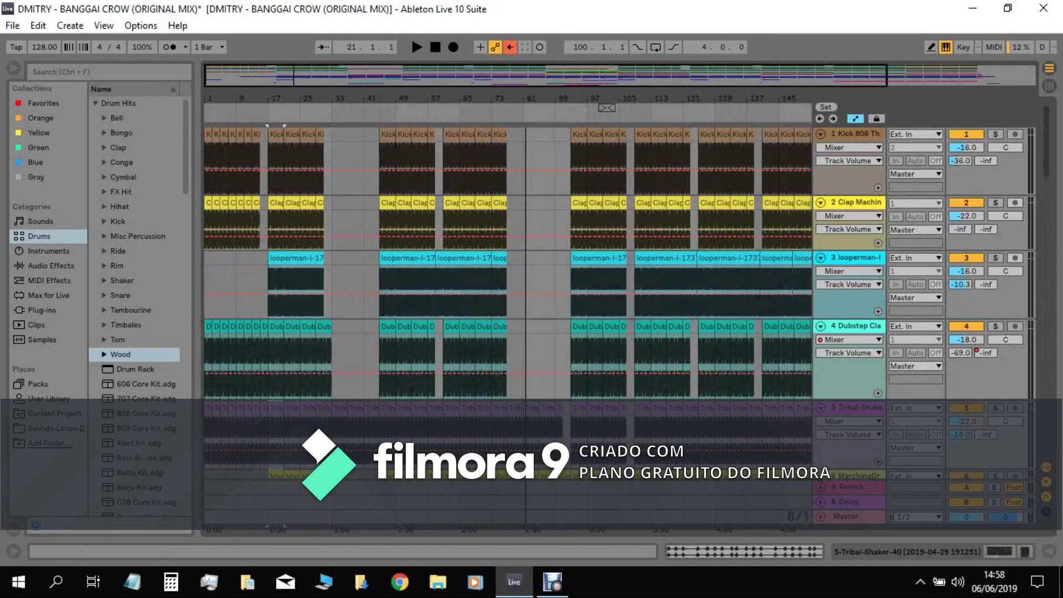
pyautogui.scroll(-2, 506, 265)
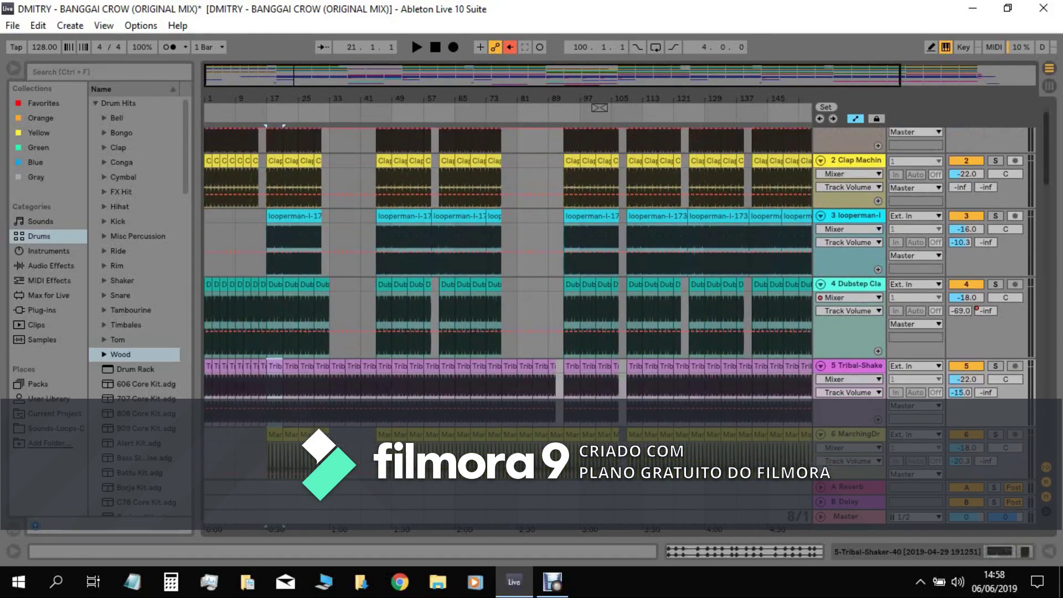
pyautogui.scroll(-1, 506, 266)
pyautogui.scroll(-10, 507, 265)
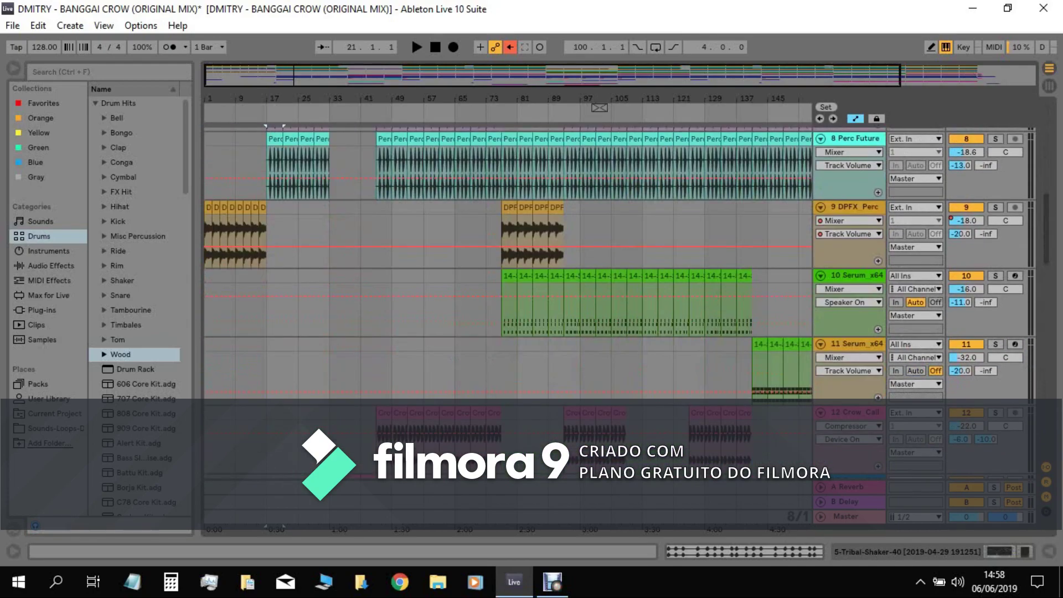
# Step: Solo track 10 Serum_x64 and play it from its first clip at bar 77
pyautogui.moveTo(607, 98); pyautogui.dragTo(384, 134)
pyautogui.moveTo(427, 98); pyautogui.dragTo(618, 101)
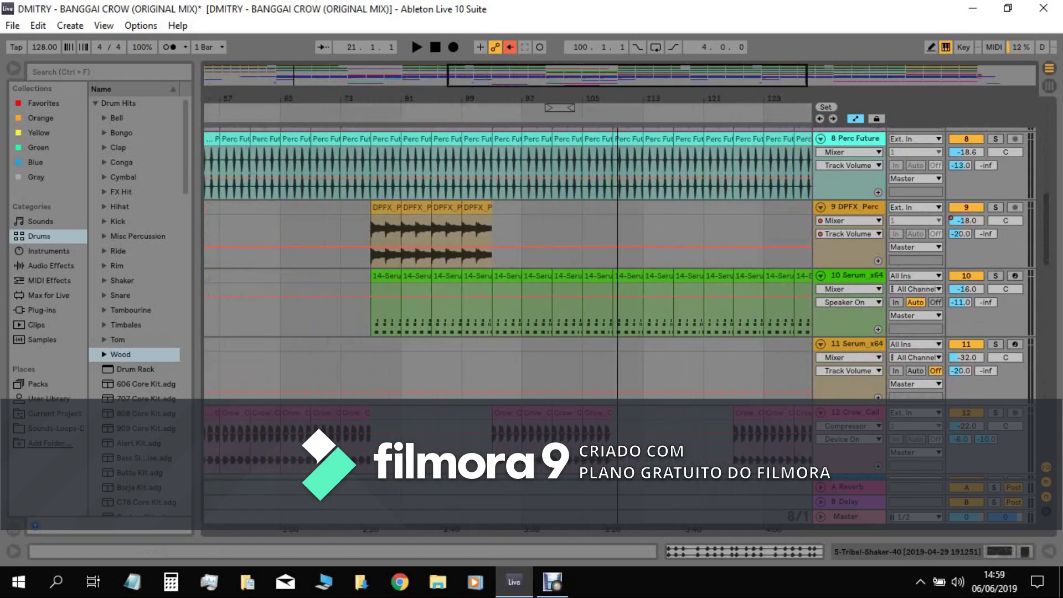
pyautogui.click(386, 276)
pyautogui.click(995, 276)
pyautogui.press('space')
pyautogui.moveTo(434, 99); pyautogui.dragTo(421, 124)
pyautogui.moveTo(1046, 228); pyautogui.dragTo(1046, 237)
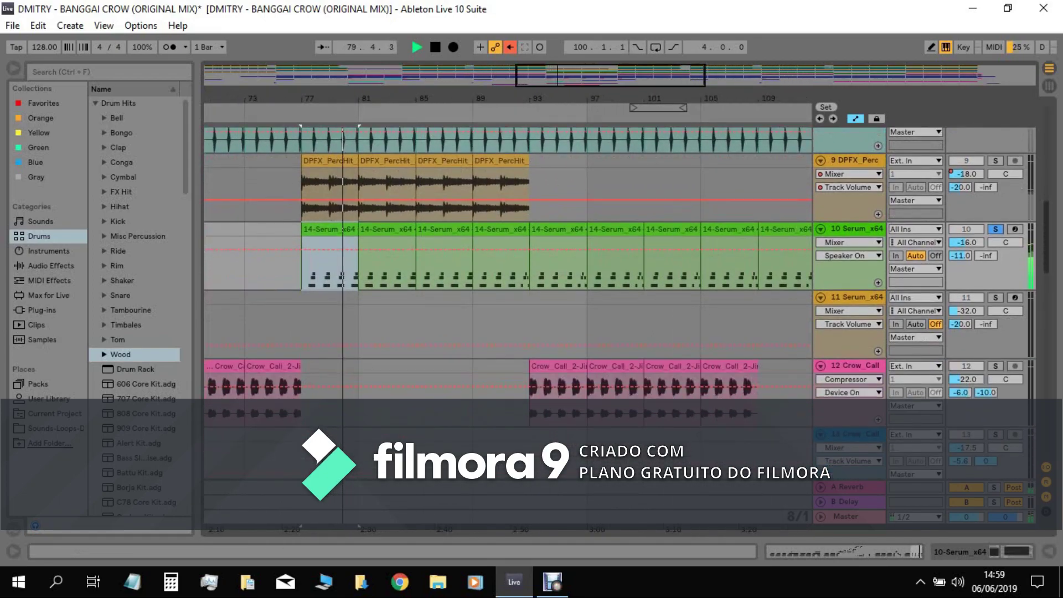
# Step: Play the full mix from the track 10 Serum clip at bar 97 with the solo off, and stop playback
pyautogui.click(615, 229)
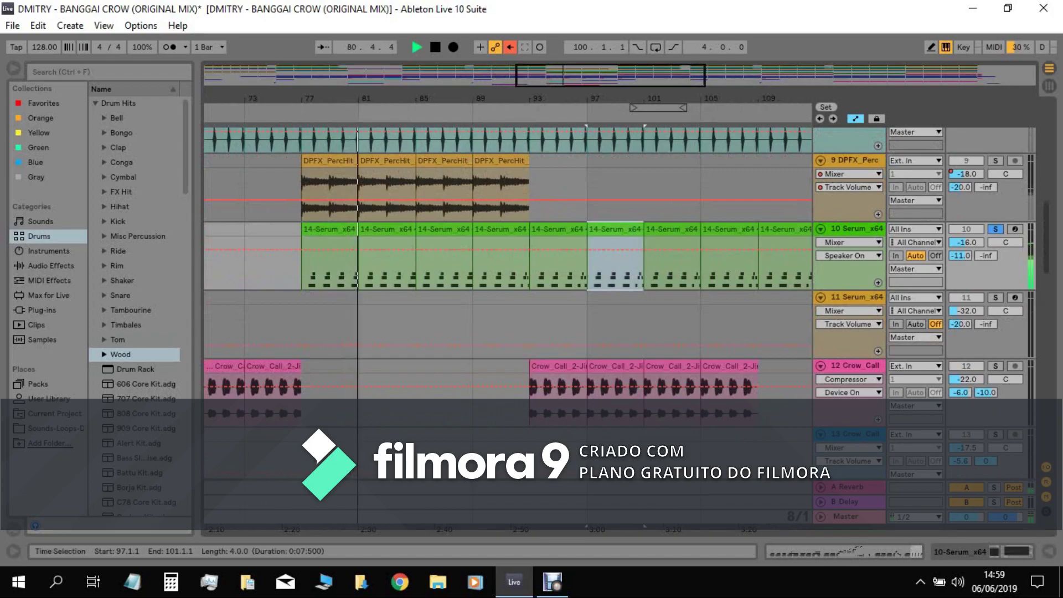
pyautogui.press('space')
pyautogui.press('space')
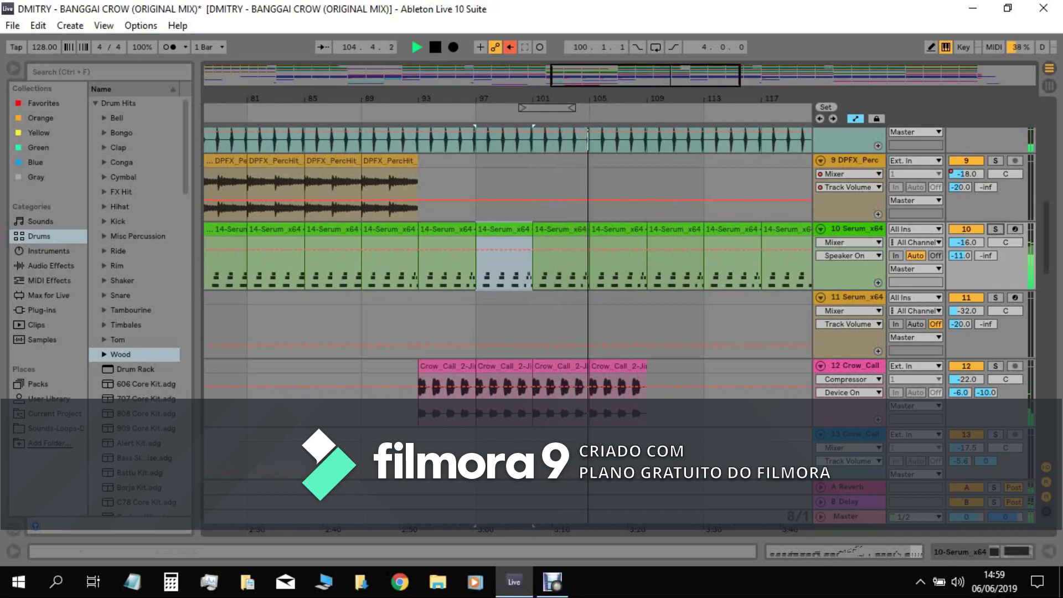
pyautogui.press('space')
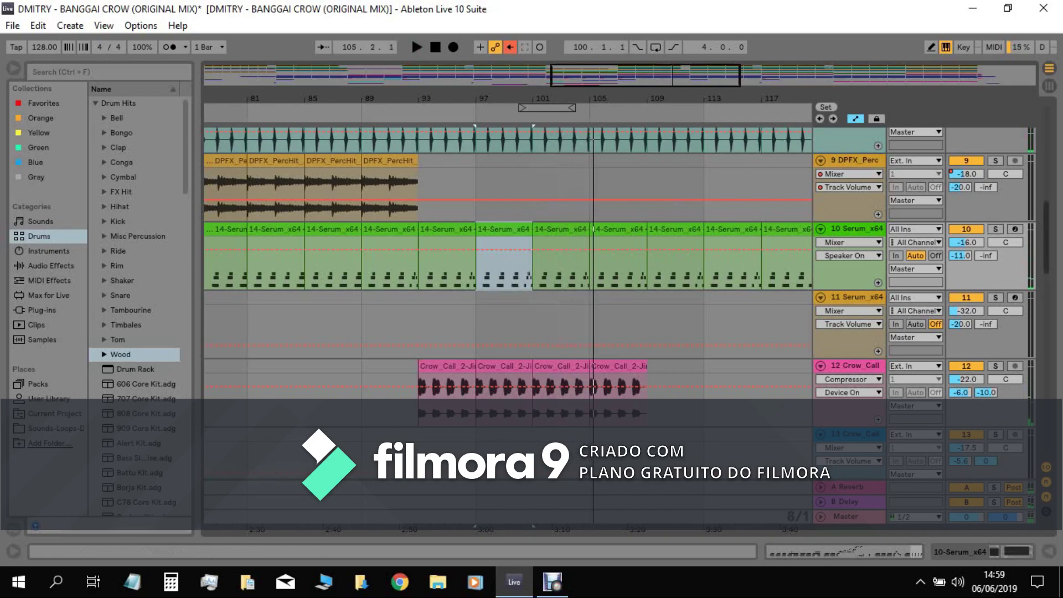
# Step: Insert a new MIDI track below track 26 Serum_x64
pyautogui.scroll(-15, 618, 277)
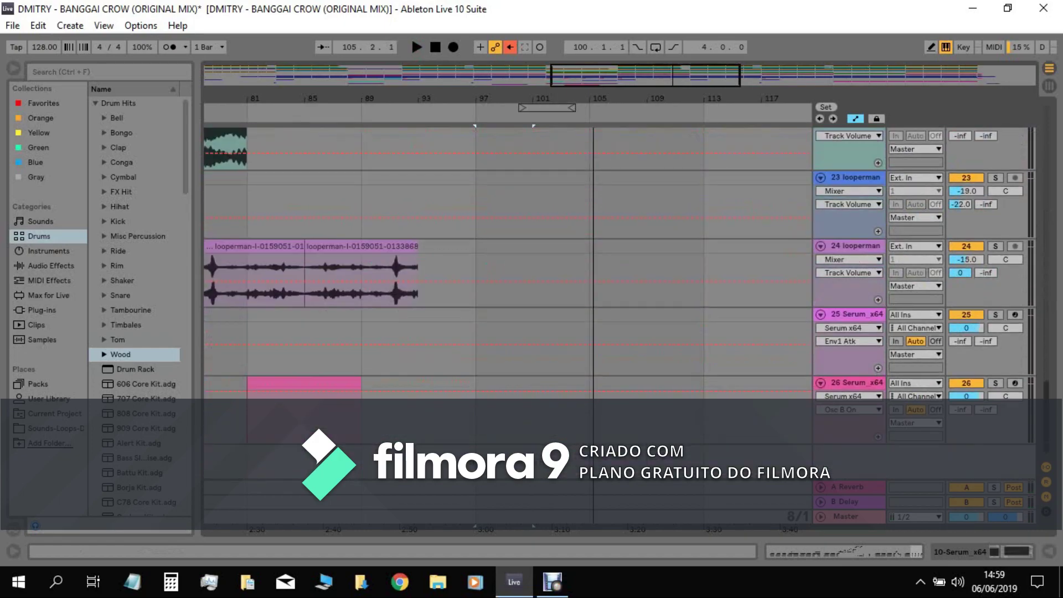
pyautogui.rightClick(873, 464)
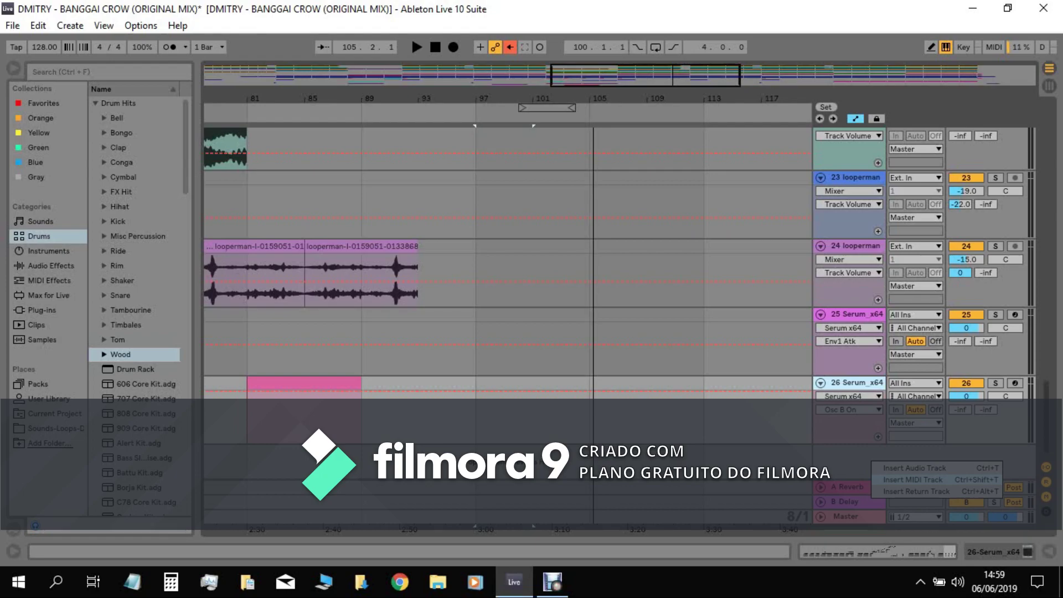
pyautogui.click(913, 479)
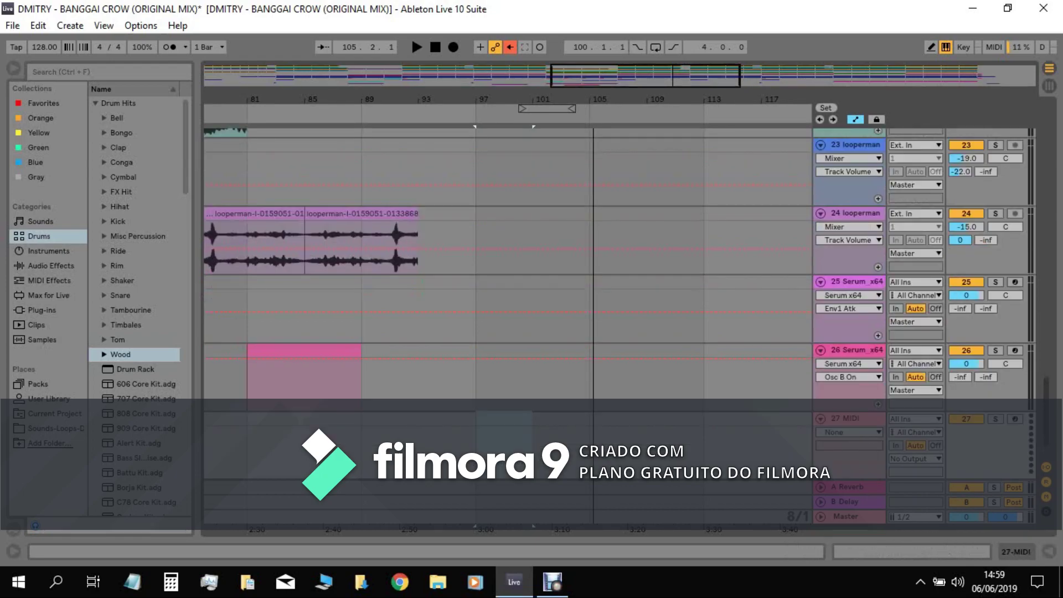
# Step: Insert an empty 16-bar MIDI clip on the new track, from bar 97 to bar 113
pyautogui.moveTo(584, 100); pyautogui.dragTo(505, 76)
pyautogui.moveTo(593, 99)
pyautogui.mouseDown()
pyautogui.moveTo(589, 91)
pyautogui.moveTo(586, 100)
pyautogui.mouseUp()
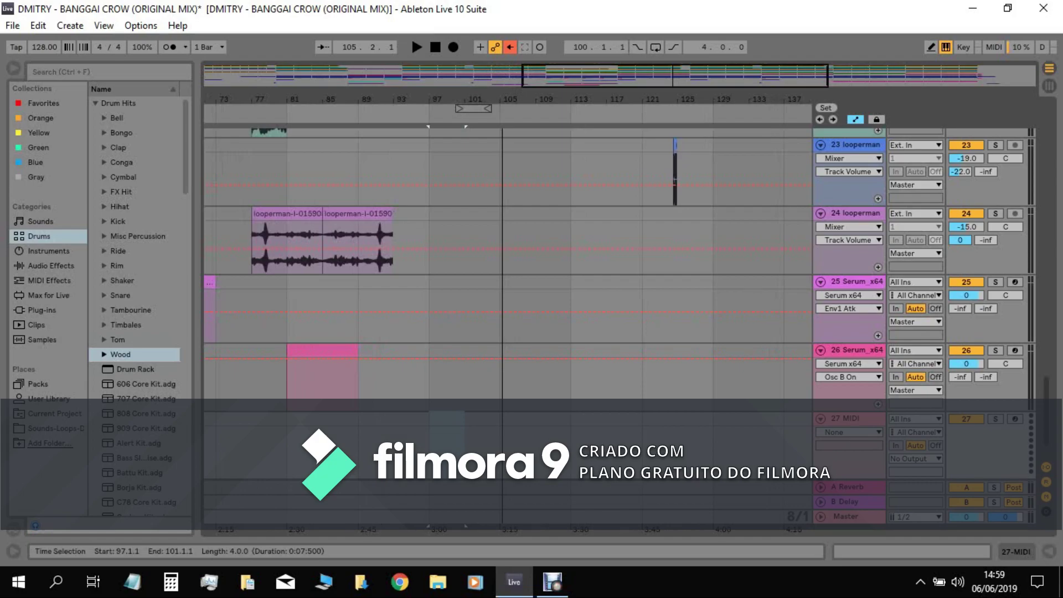
pyautogui.moveTo(435, 447); pyautogui.dragTo(554, 442)
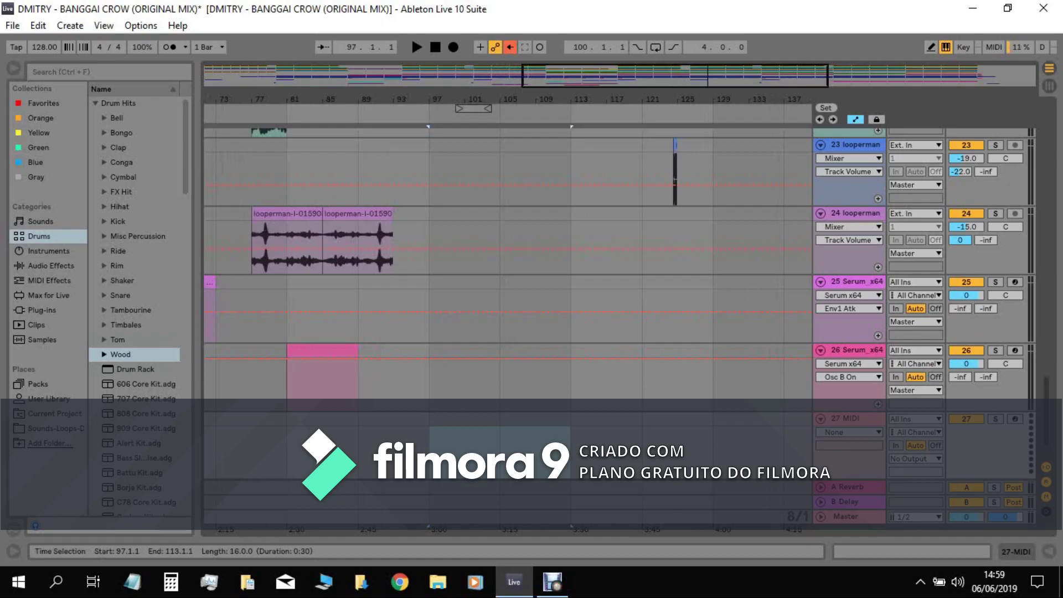
pyautogui.rightClick(554, 442)
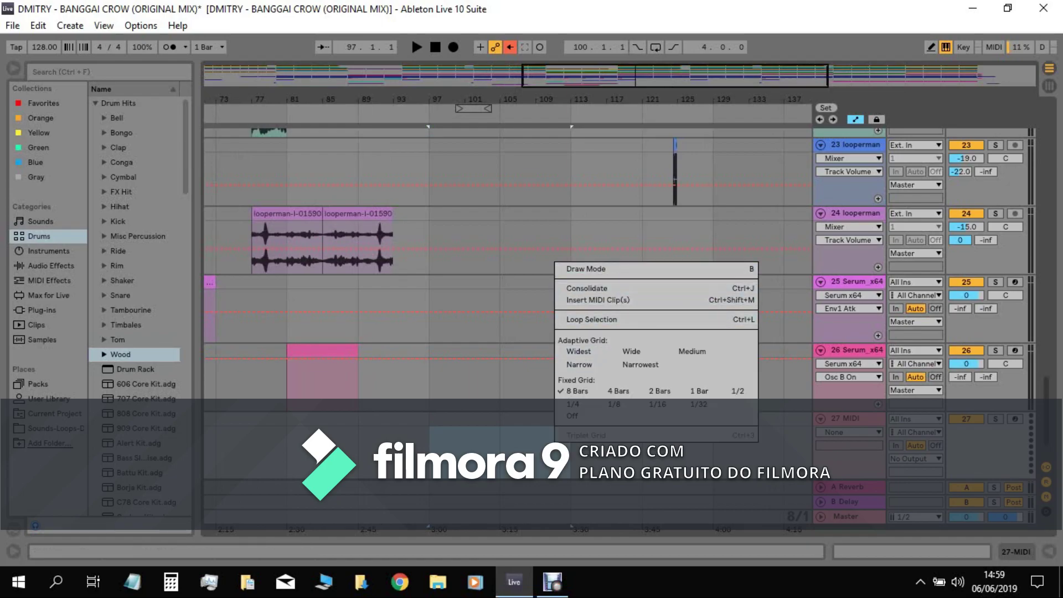
pyautogui.click(598, 299)
# Step: Show the new clip's note editor, enlarge the editor area, and restore its height
pyautogui.moveTo(186, 117); pyautogui.dragTo(186, 142)
pyautogui.moveTo(432, 381); pyautogui.dragTo(432, 290)
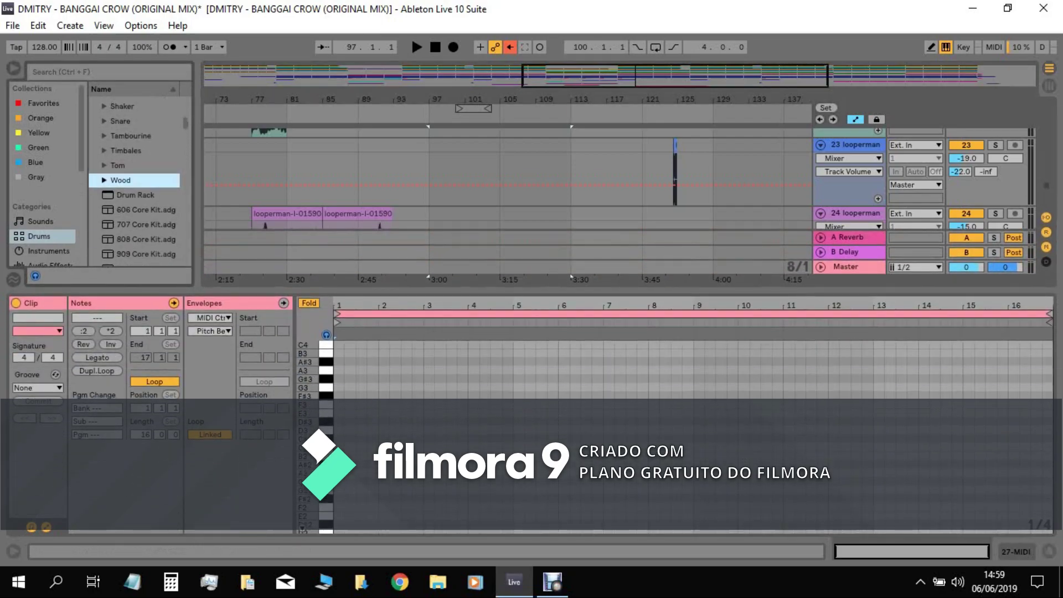
pyautogui.moveTo(431, 291); pyautogui.dragTo(432, 382)
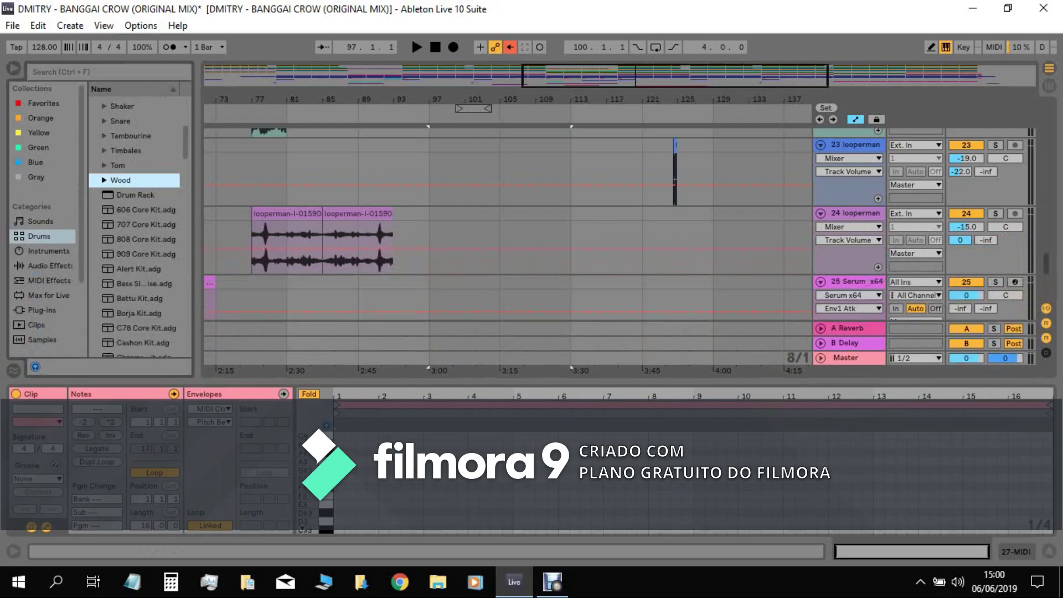
# Step: Load the Serum_x64 plug-in onto the new MIDI track 27
pyautogui.click(43, 281)
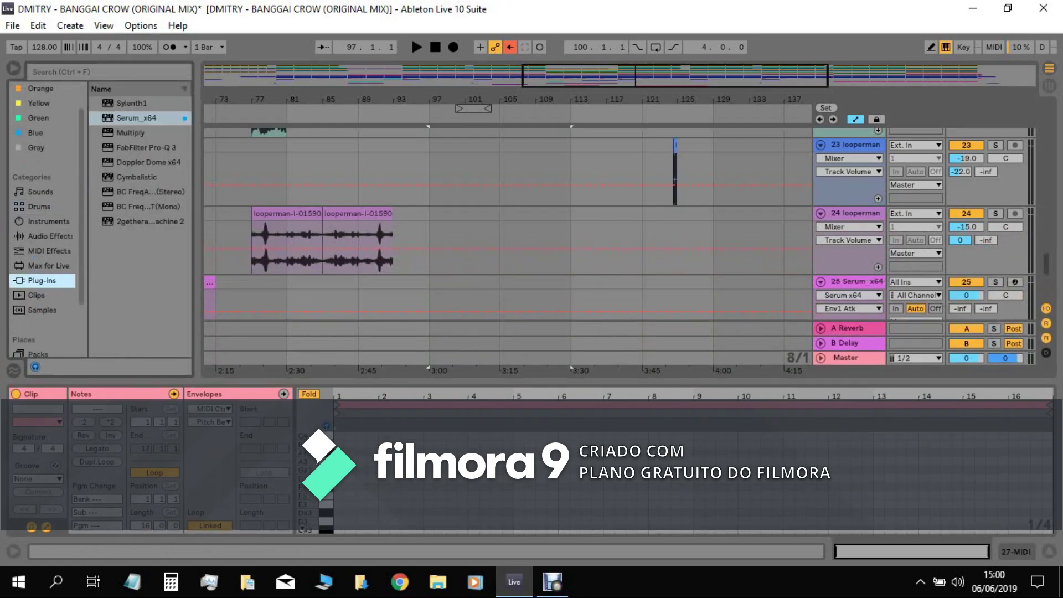
pyautogui.click(136, 118)
pyautogui.press('Return')
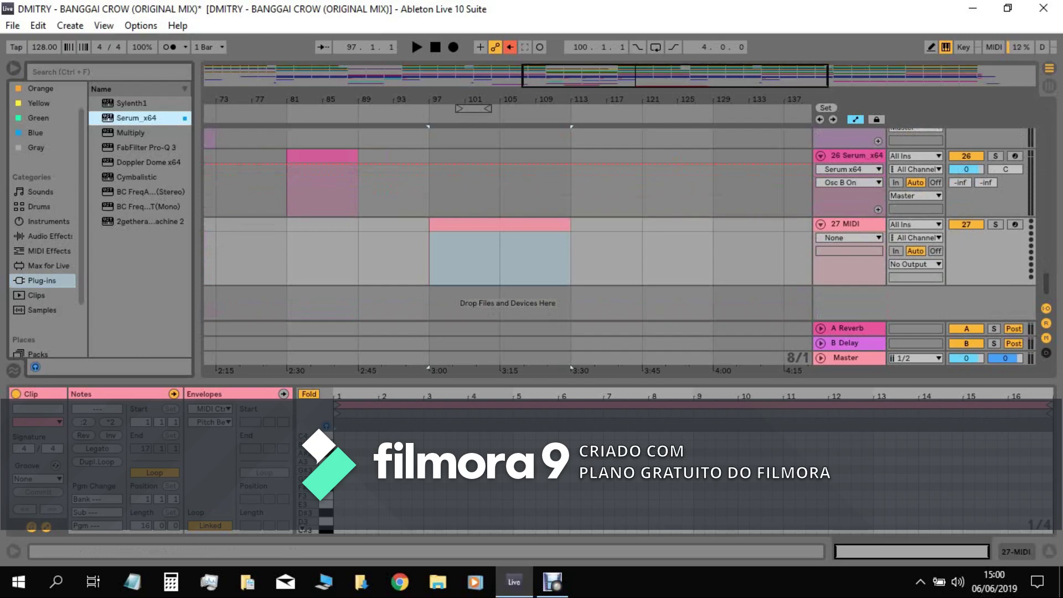
pyautogui.press('Return')
# Step: Load the FX Chromatica [GS] preset in Serum and audition it with a few notes
pyautogui.click(498, 31)
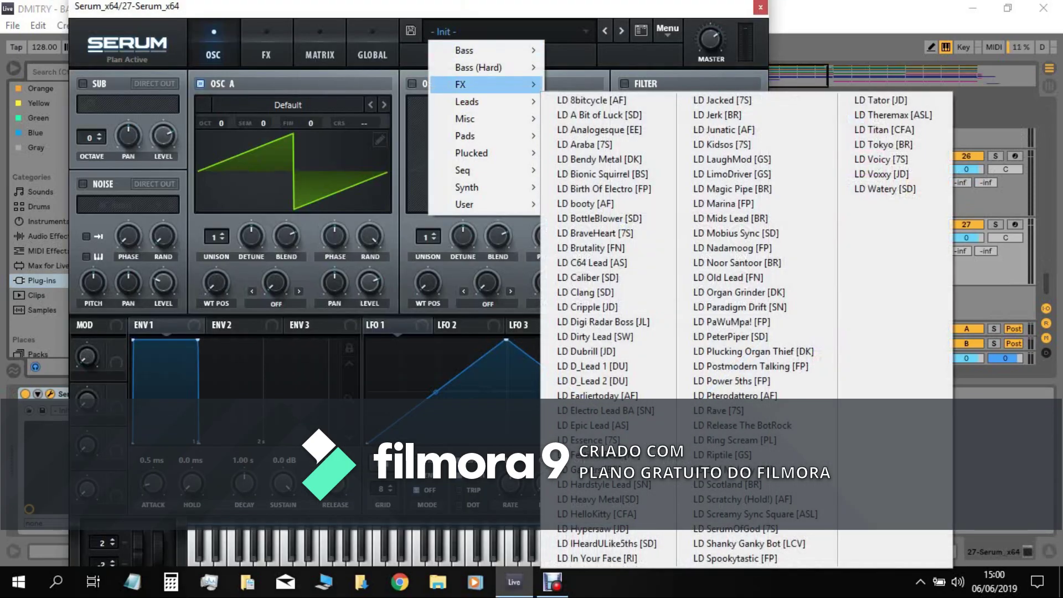
pyautogui.moveTo(482, 84)
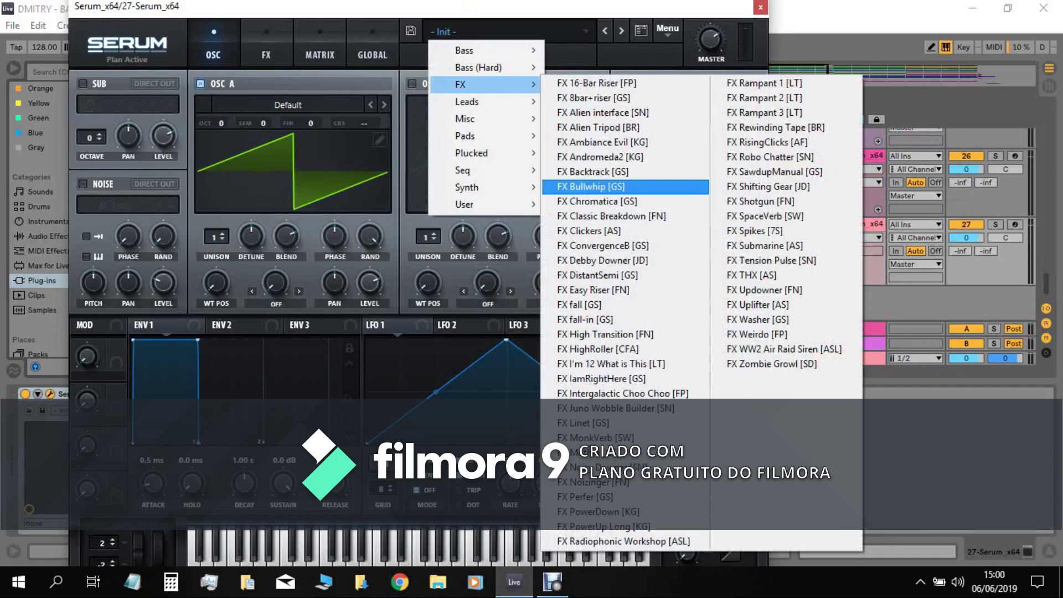
pyautogui.click(597, 200)
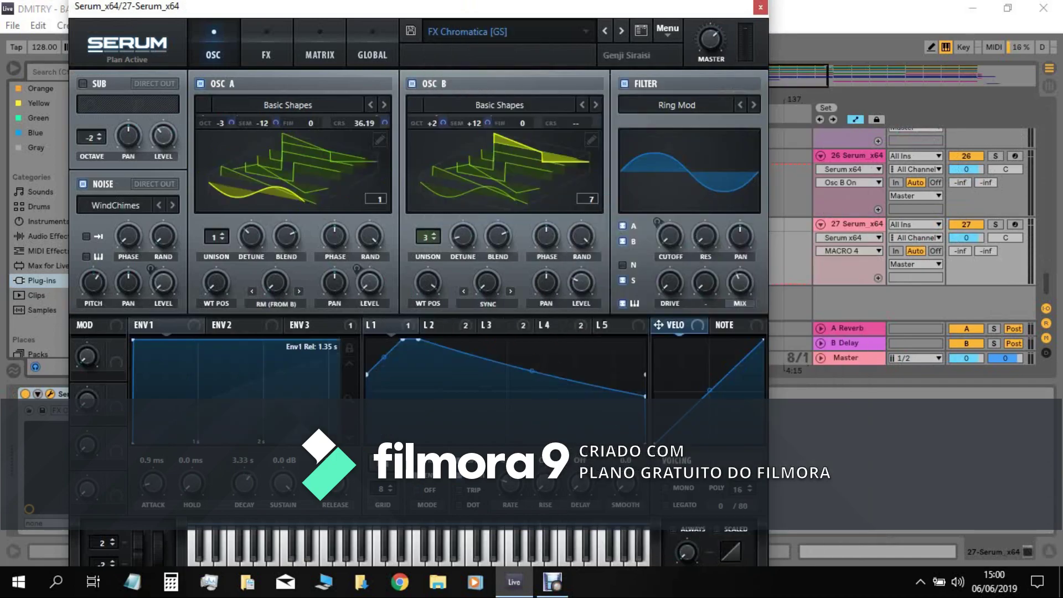
pyautogui.moveTo(542, 6); pyautogui.dragTo(825, 12)
pyautogui.press('a')
pyautogui.press('k')
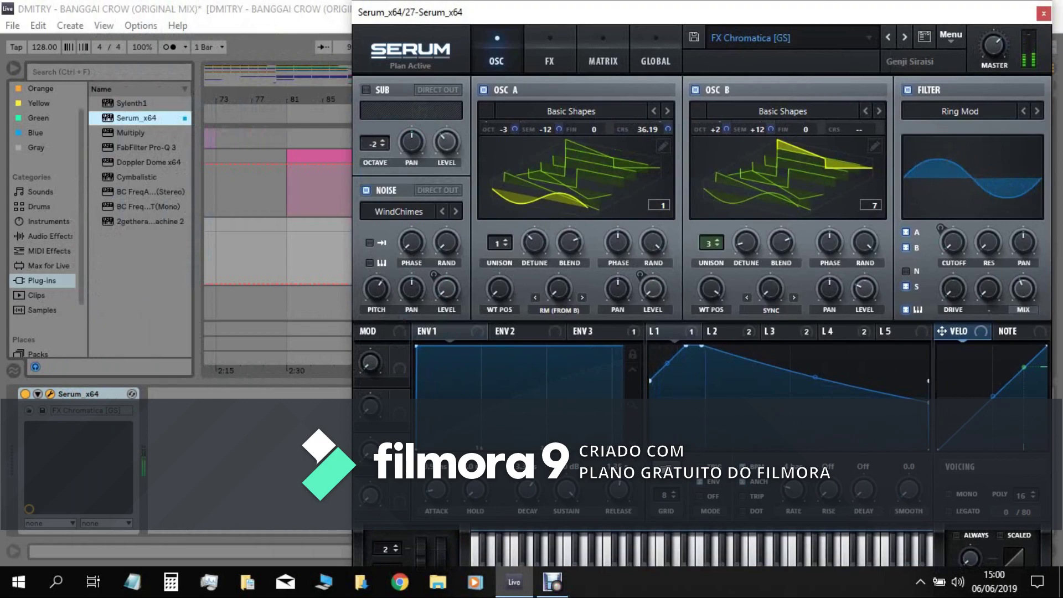
# Step: Try another filter type, return to Ring Mod, and switch oscillator B's wavetable to Basic_Mdc
pyautogui.click(1023, 112)
pyautogui.click(1023, 111)
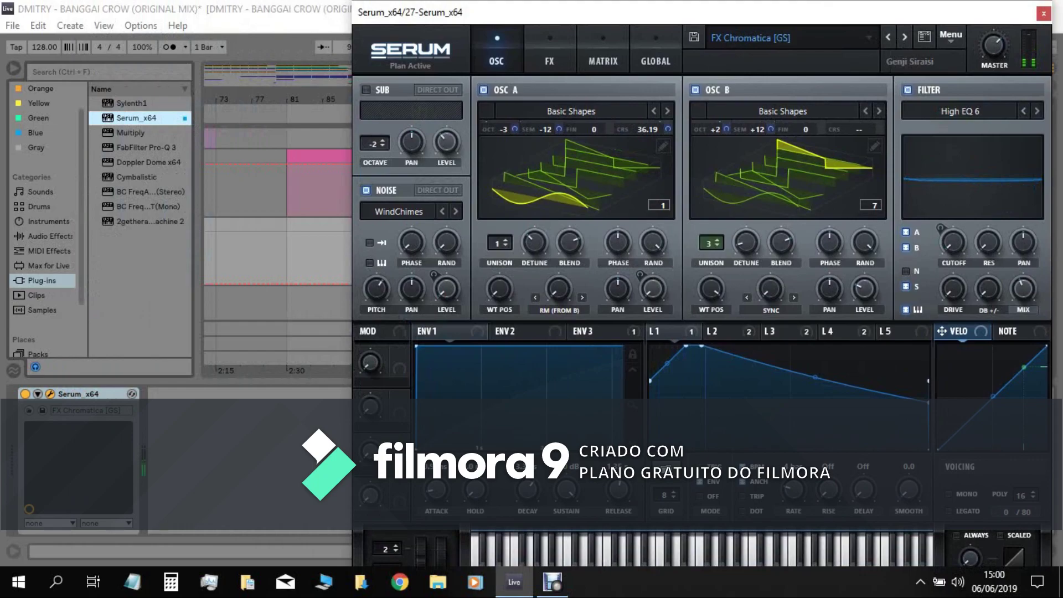
pyautogui.click(1037, 112)
pyautogui.click(1037, 112)
pyautogui.click(879, 112)
pyautogui.click(879, 112)
# Step: Reshape Serum's LFO 1 curve and Env 1 attack, switch oscillator A's wavetable, and close the plug-in window
pyautogui.moveTo(814, 377); pyautogui.dragTo(815, 402)
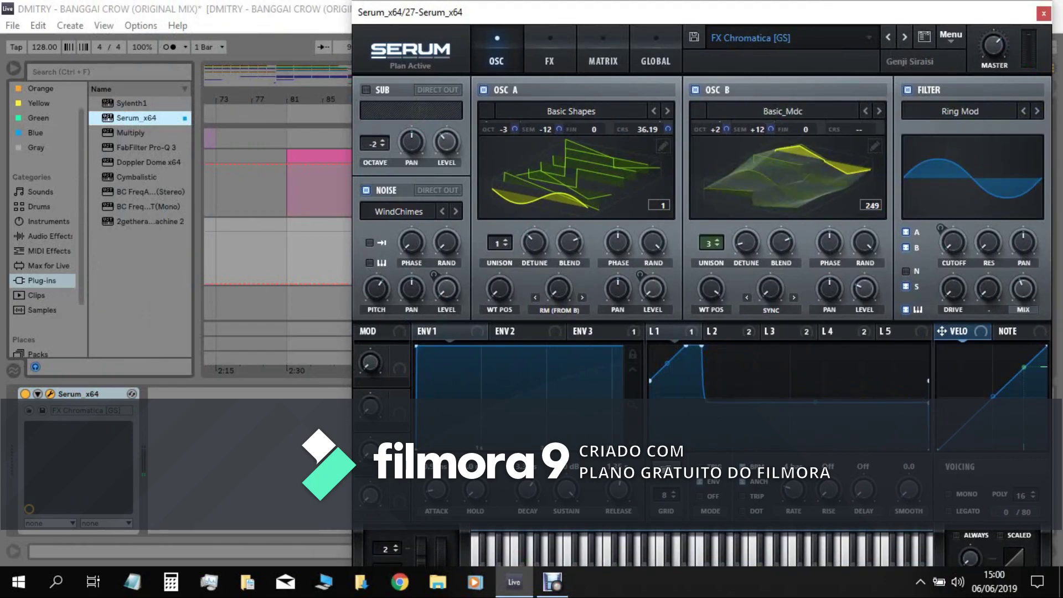
pyautogui.moveTo(417, 346); pyautogui.dragTo(504, 347)
pyautogui.click(654, 111)
pyautogui.click(654, 111)
pyautogui.moveTo(724, 13); pyautogui.dragTo(472, 73)
pyautogui.click(792, 74)
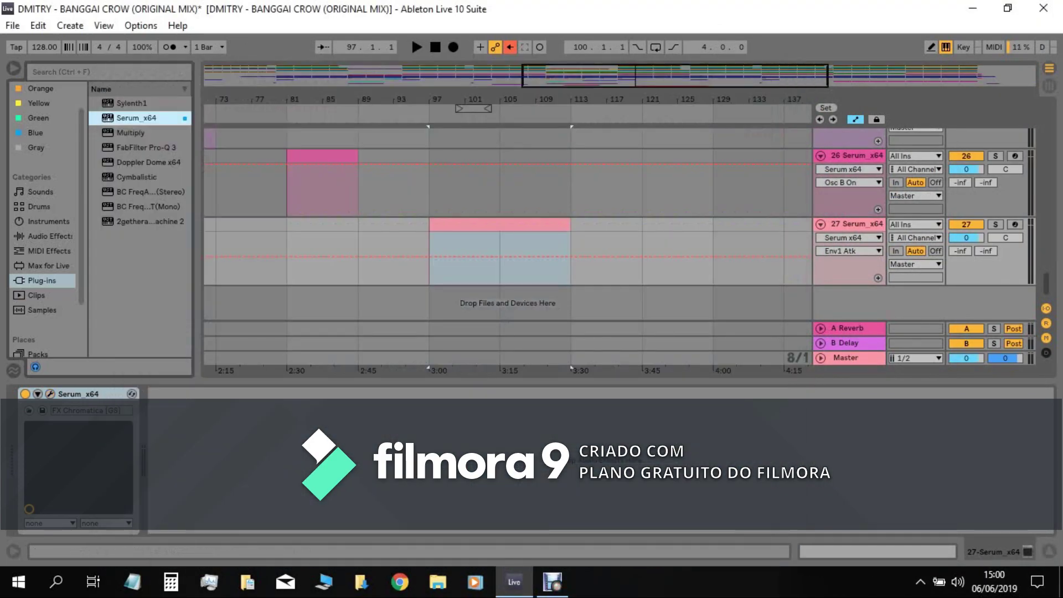
# Step: Hide the device view and show the whole arrangement from the first track
pyautogui.click(1049, 550)
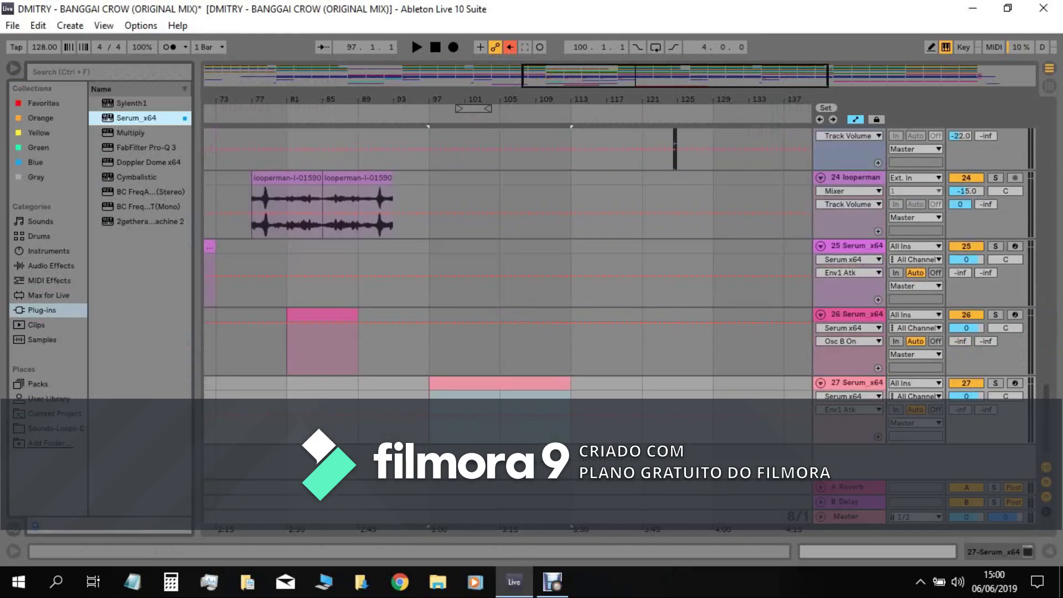
pyautogui.moveTo(1046, 394); pyautogui.dragTo(1046, 366)
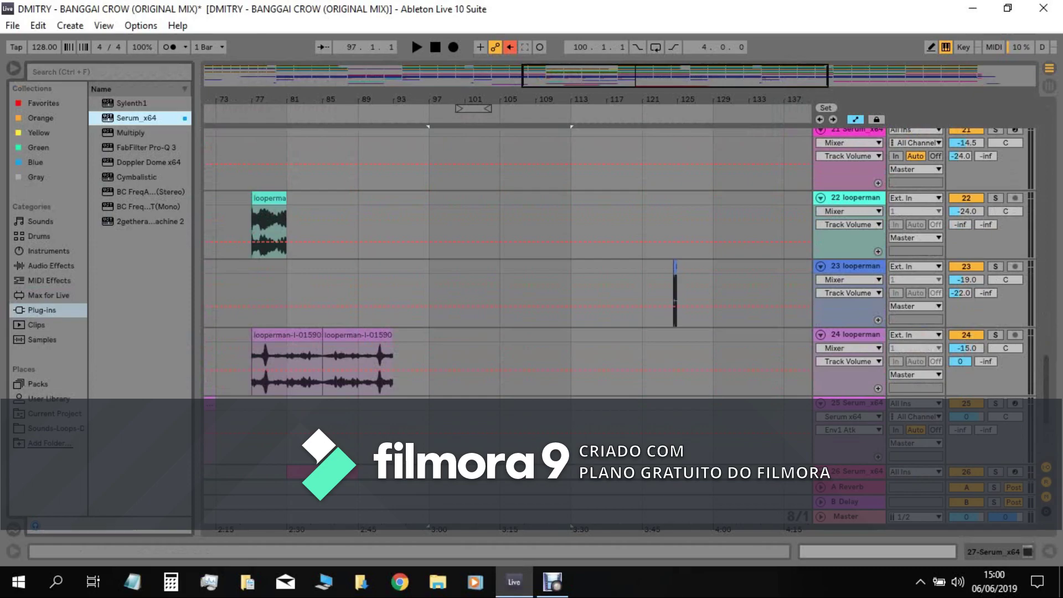
pyautogui.press('-')
pyautogui.press('-')
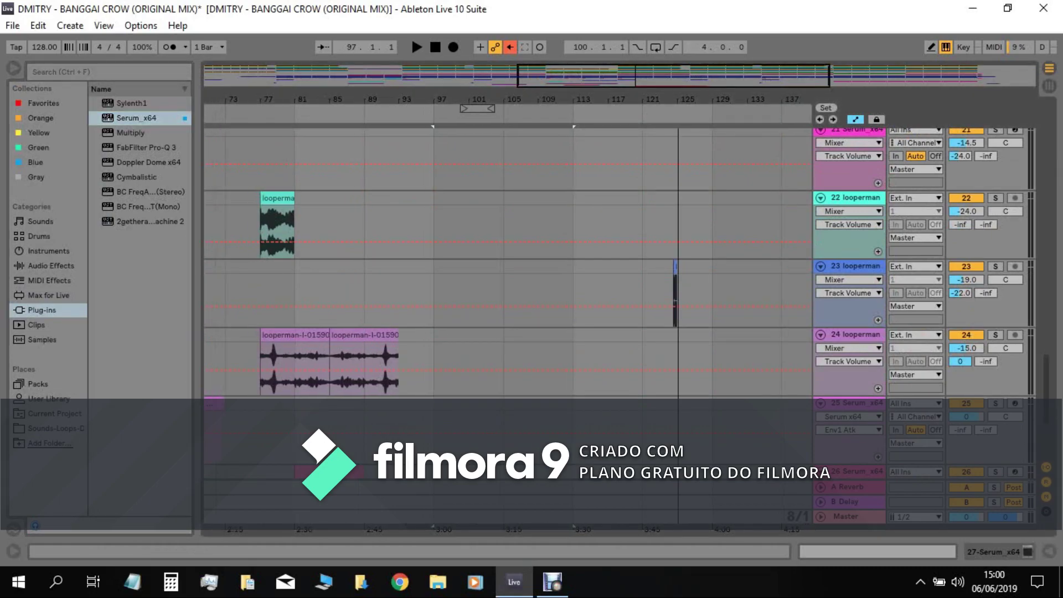
pyautogui.scroll(20, 508, 310)
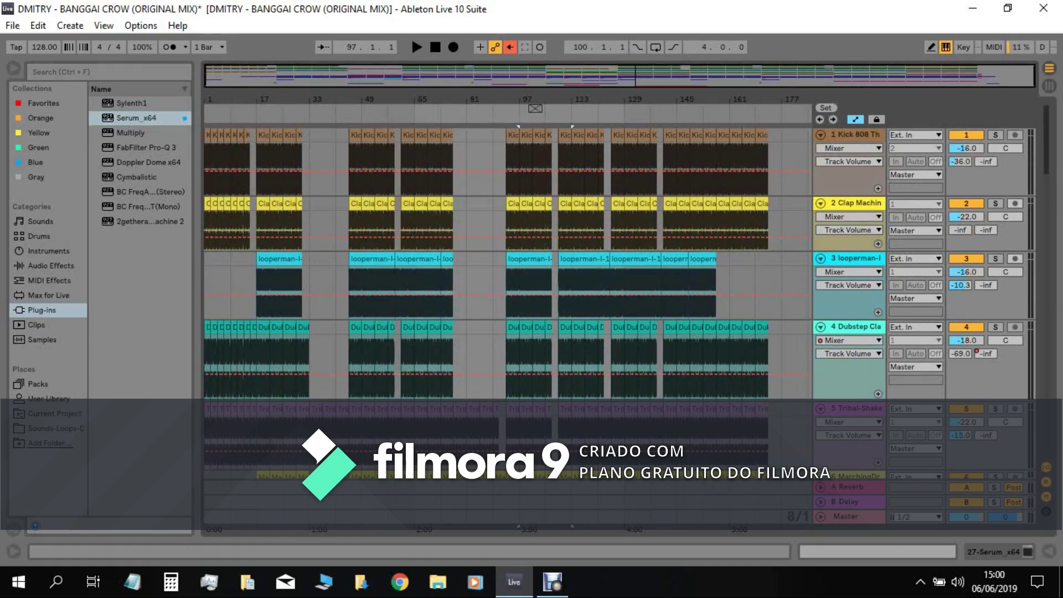
# Step: Examine the full arrangement from the kick and clap tracks through the percussion, Serum and looperman tracks
pyautogui.scroll(-3, 507, 266)
pyautogui.scroll(3, 506, 266)
pyautogui.moveTo(762, 100); pyautogui.dragTo(763, 105)
pyautogui.scroll(-8, 499, 276)
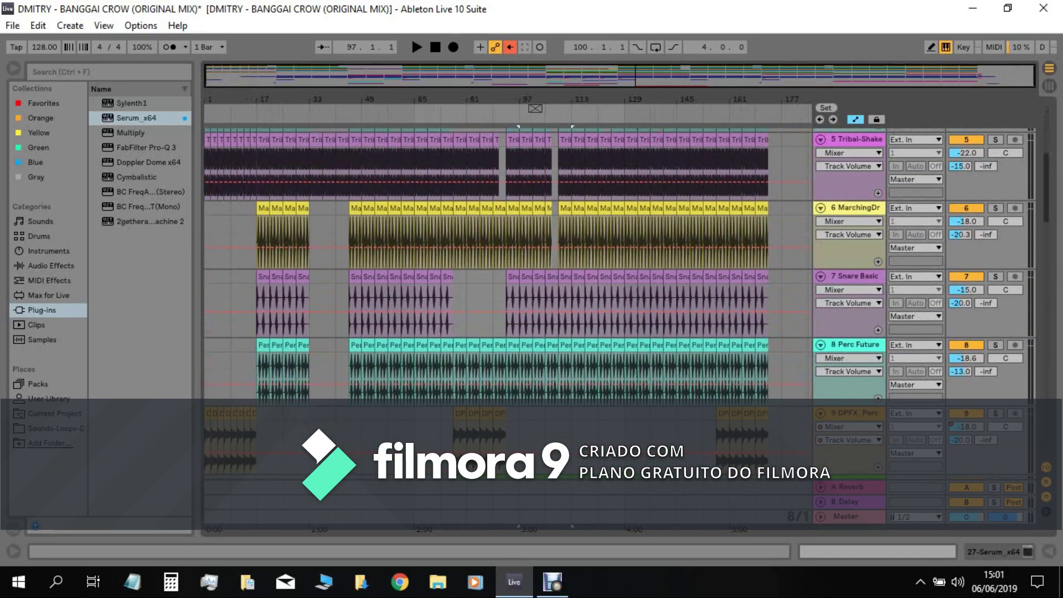
pyautogui.moveTo(567, 100)
pyautogui.mouseDown()
pyautogui.moveTo(563, 122)
pyautogui.moveTo(669, 112)
pyautogui.moveTo(568, 94)
pyautogui.mouseUp()
pyautogui.scroll(-3, 507, 266)
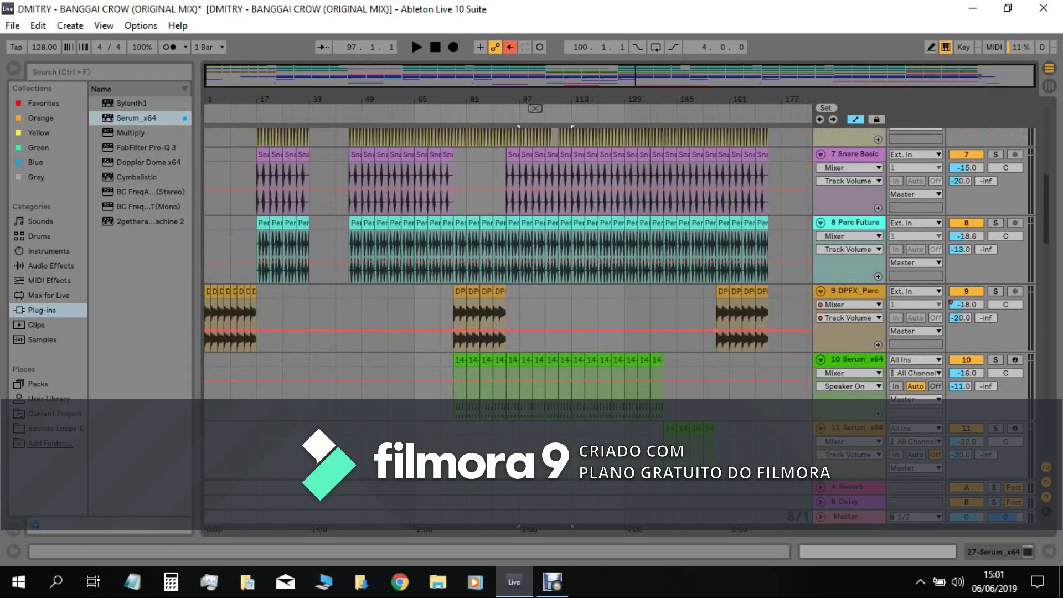
pyautogui.scroll(-9, 506, 265)
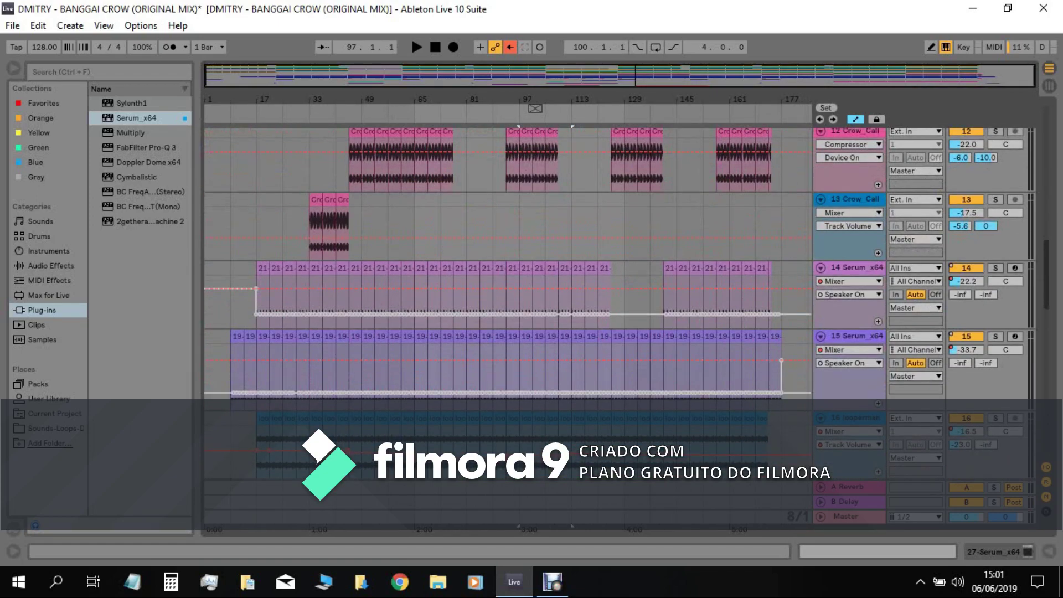
pyautogui.moveTo(676, 99); pyautogui.dragTo(795, 100)
pyautogui.scroll(-5, 506, 266)
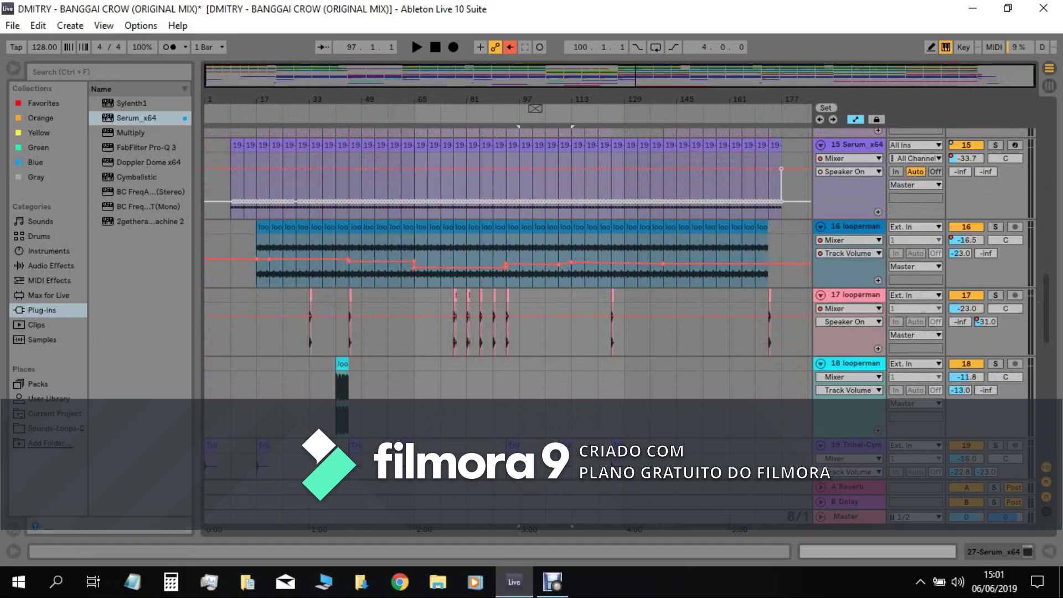
pyautogui.scroll(15, 506, 265)
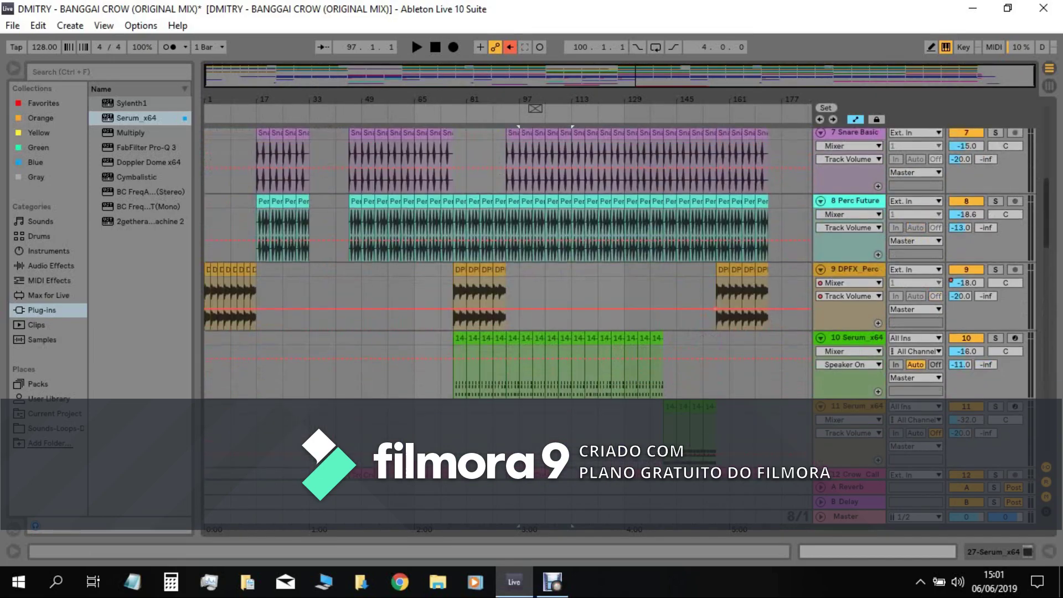